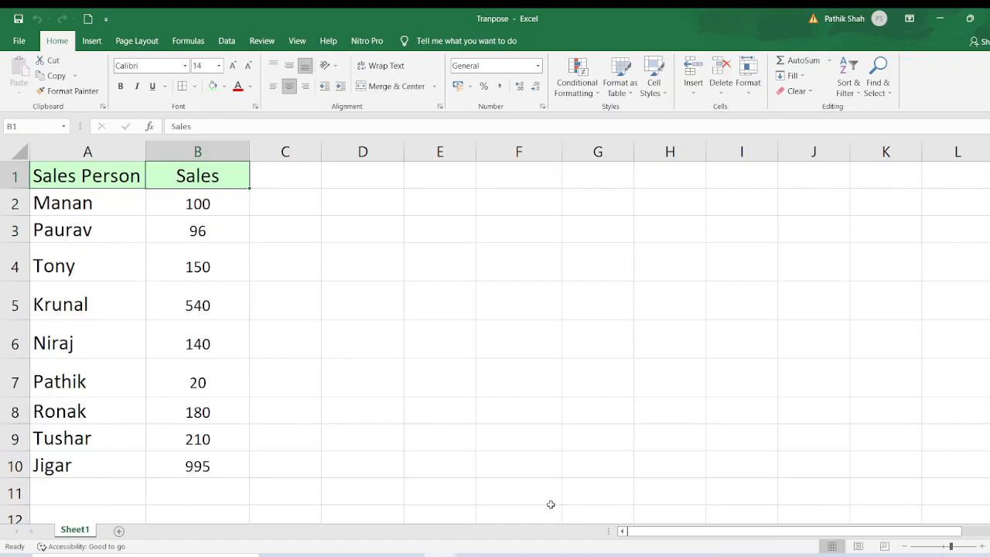
Step: Copy the sales person and sales data in A2:B10, without the header row
key("Right")
key("Down")
key("Right")
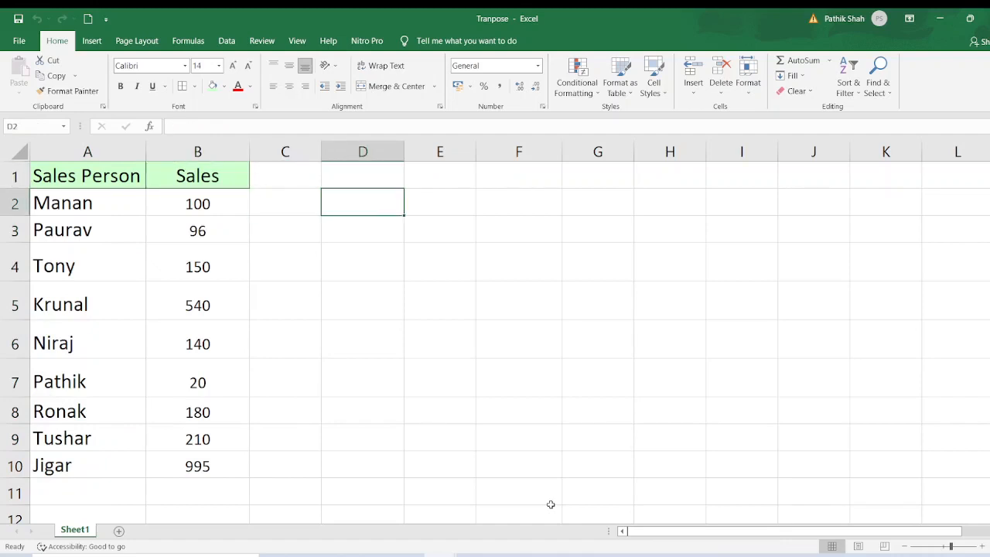
key("Left")
key("Left")
key("Left")
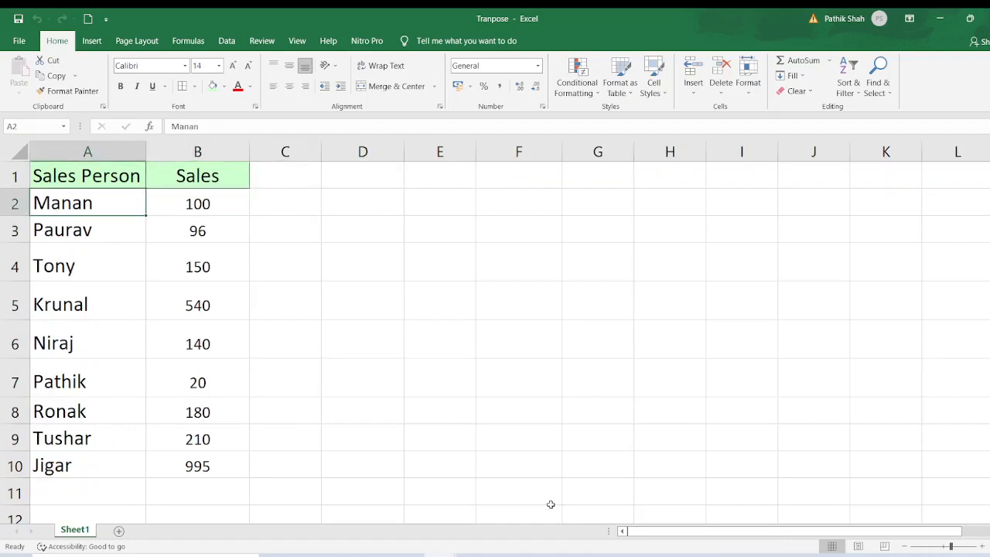
key("shift+Right")
key("shift+Down")
key("shift+Down")
key("shift+Down")
key("shift+Down")
key("shift+Down")
key("shift+Down")
key("shift+Down")
key("shift+Down")
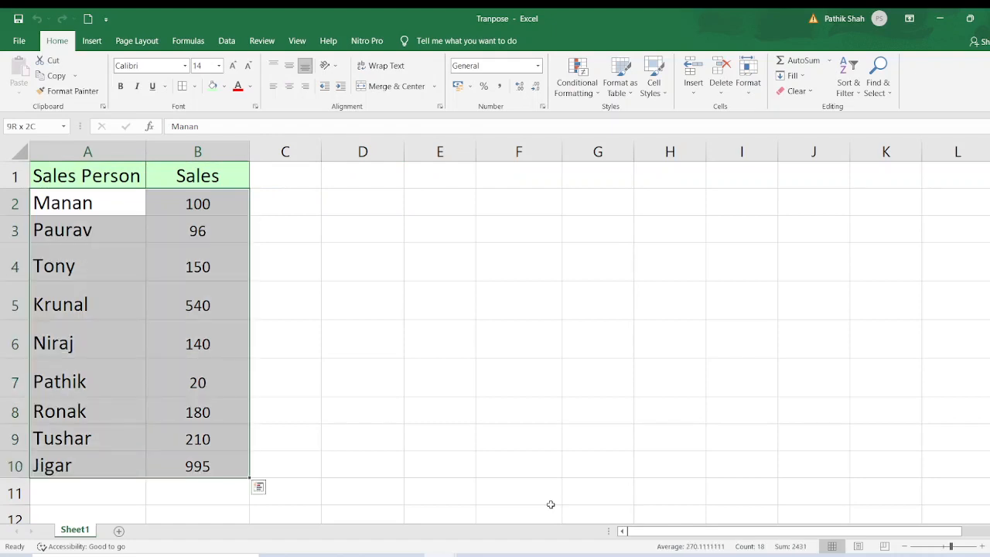
key("ctrl+c")
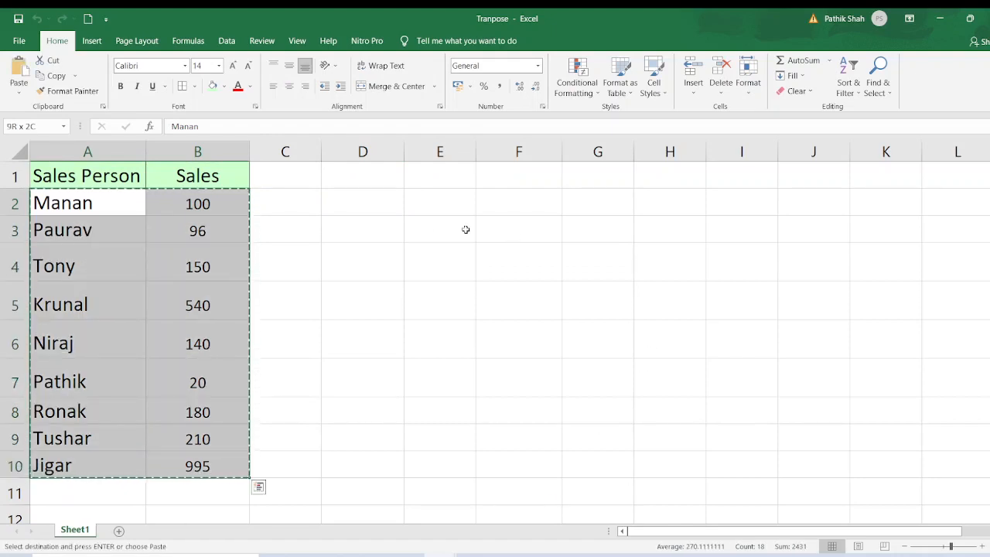
Step: Paste the copied data at D2 with Paste Special and the Transpose option, and clear the copy marquee
left_click(352, 204)
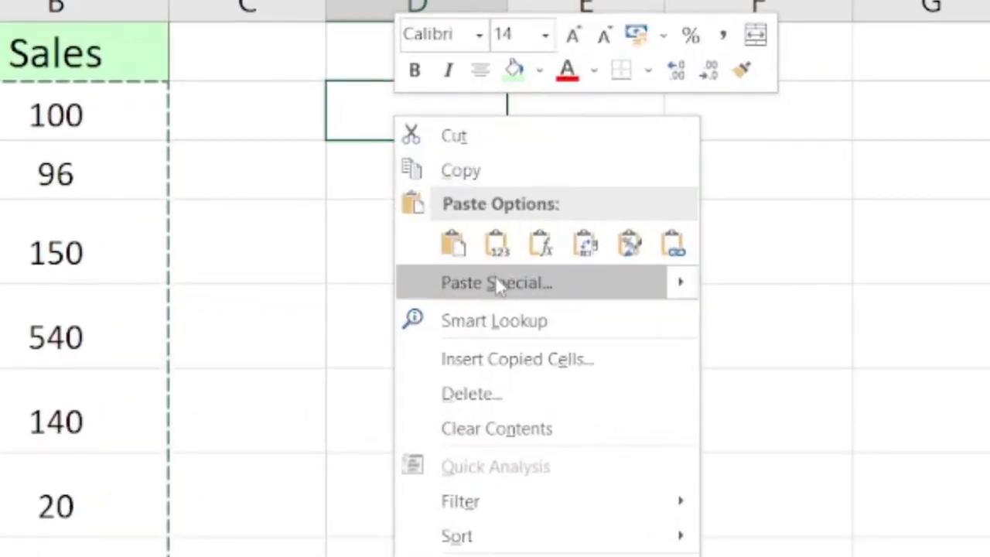
left_click(497, 282)
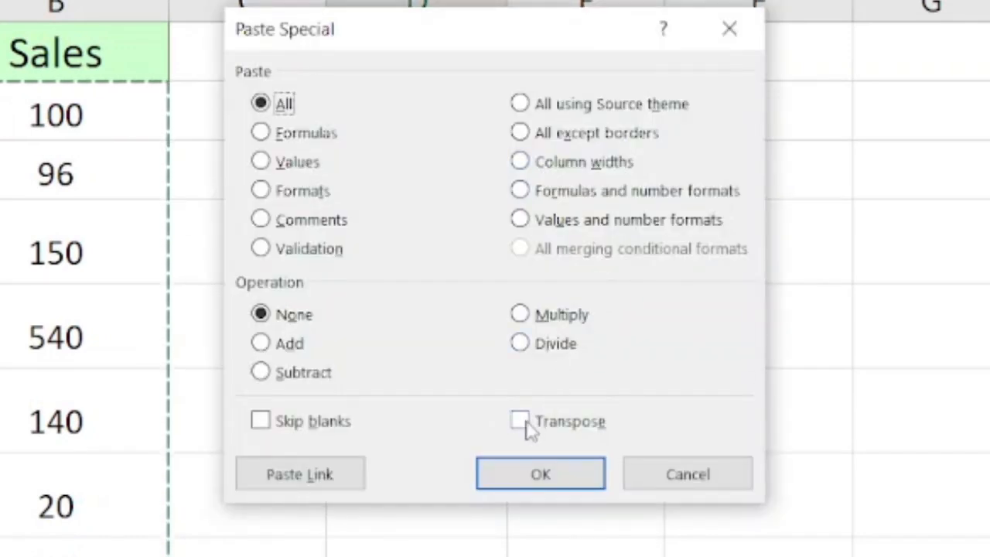
left_click(526, 421)
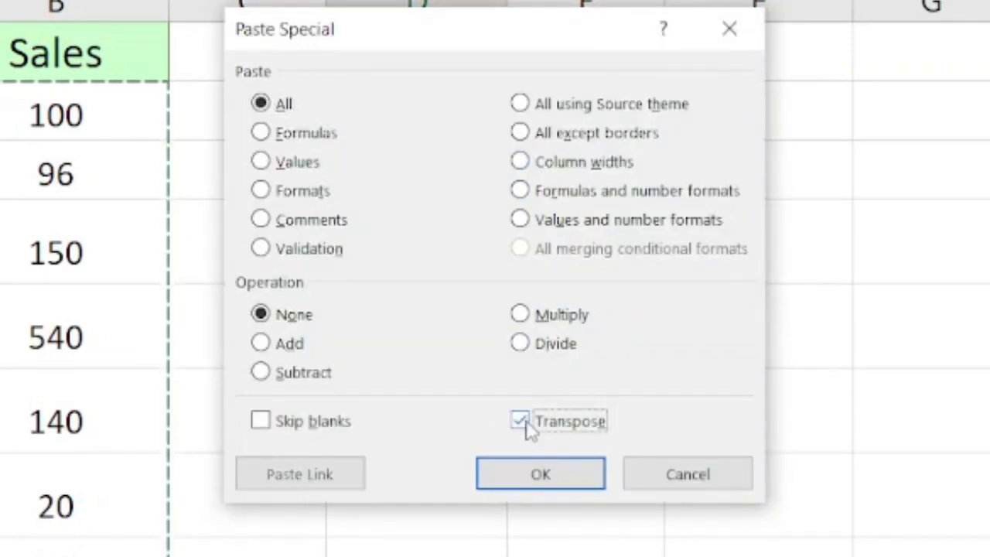
left_click(538, 479)
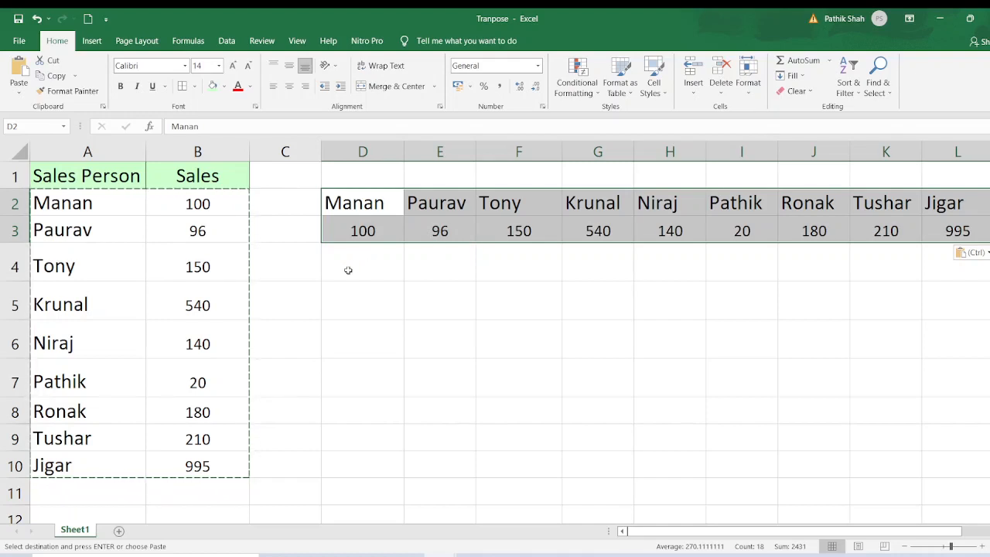
key("Escape")
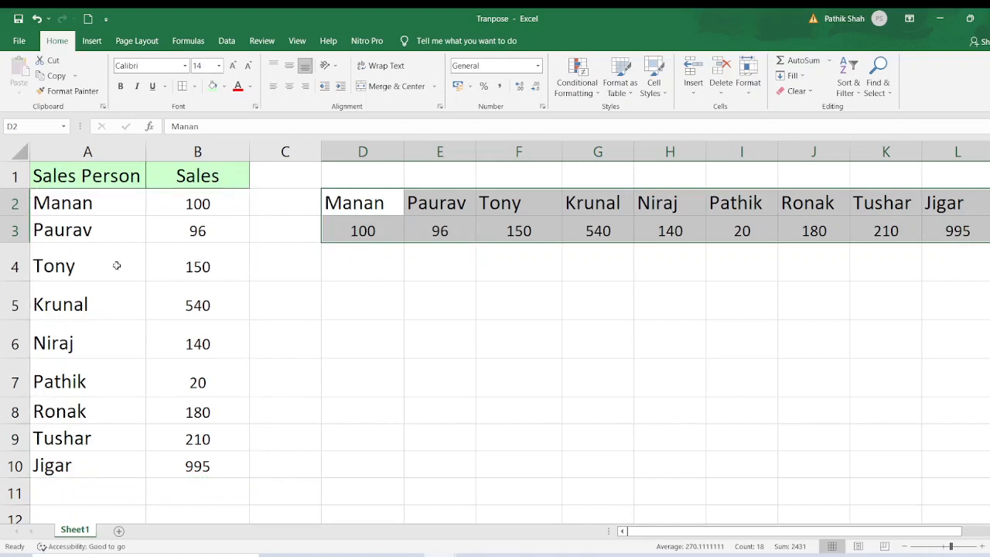
Step: Replace the sales person's name in A4 with a different first name
left_click(93, 266)
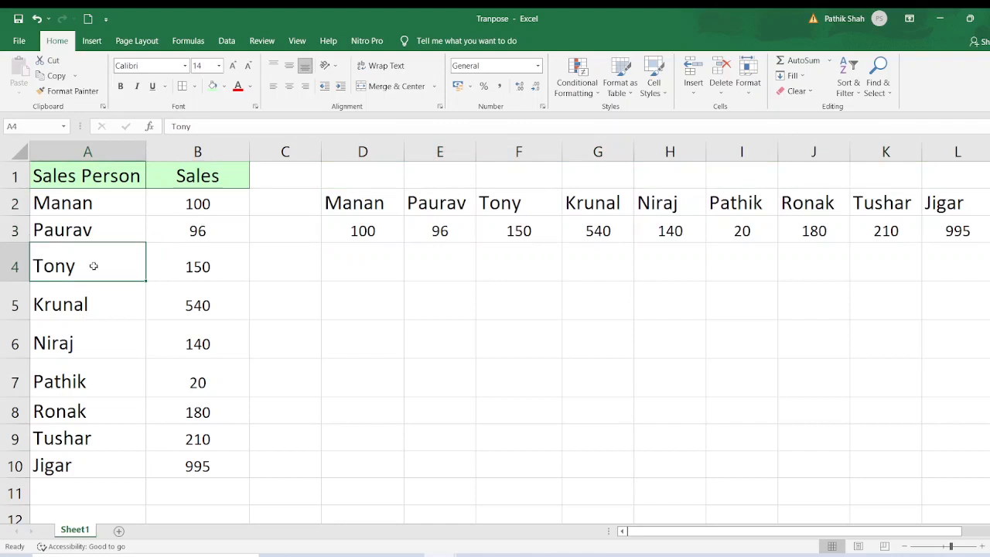
type("Bhavesh")
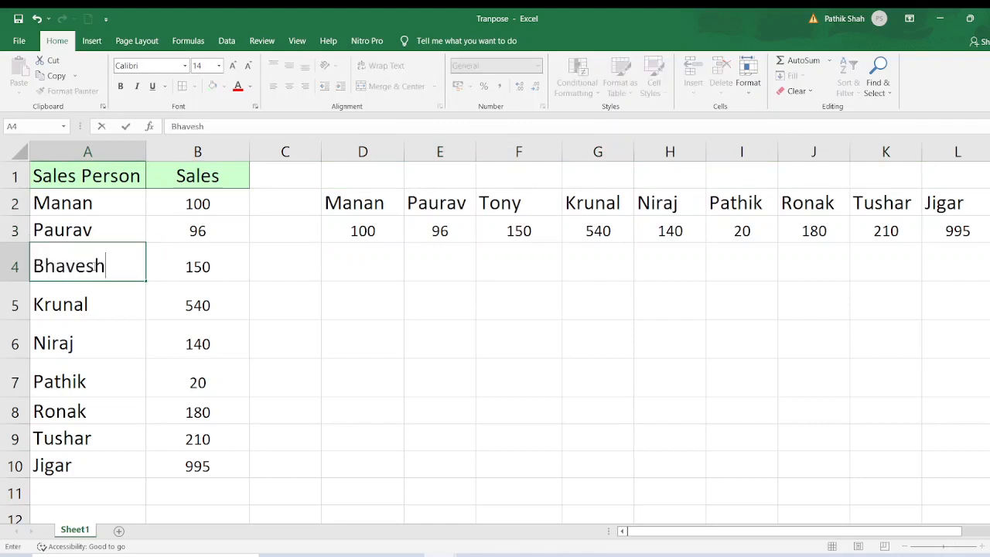
key("Return")
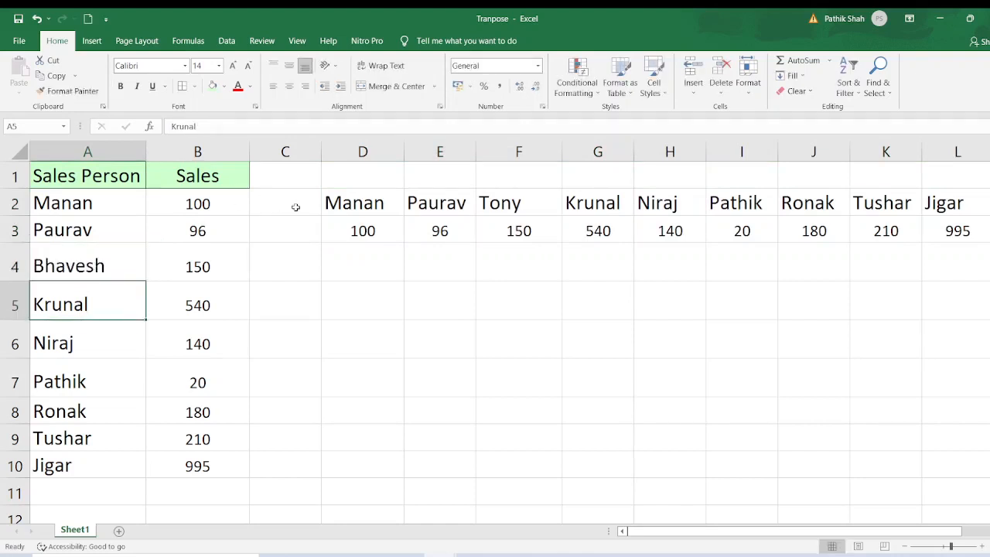
left_click(61, 265)
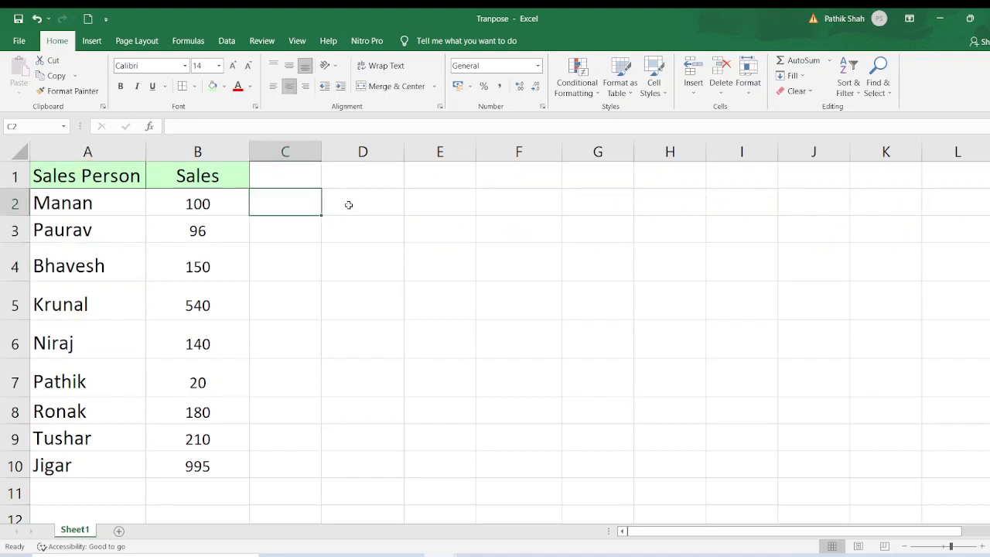
Step: Enter the formula +TRANSPOSE(A2:B10) in cell D2 alone
left_click(349, 205)
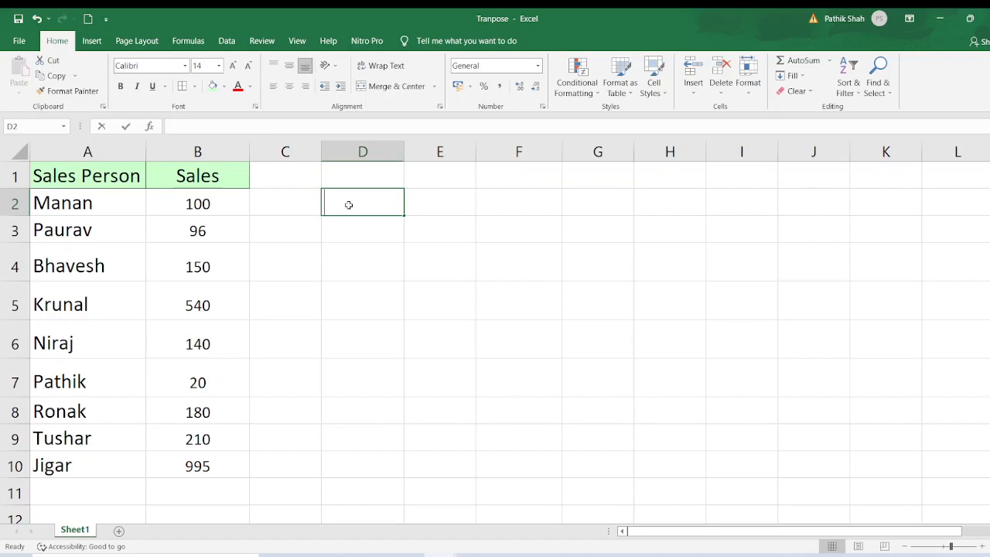
type("+")
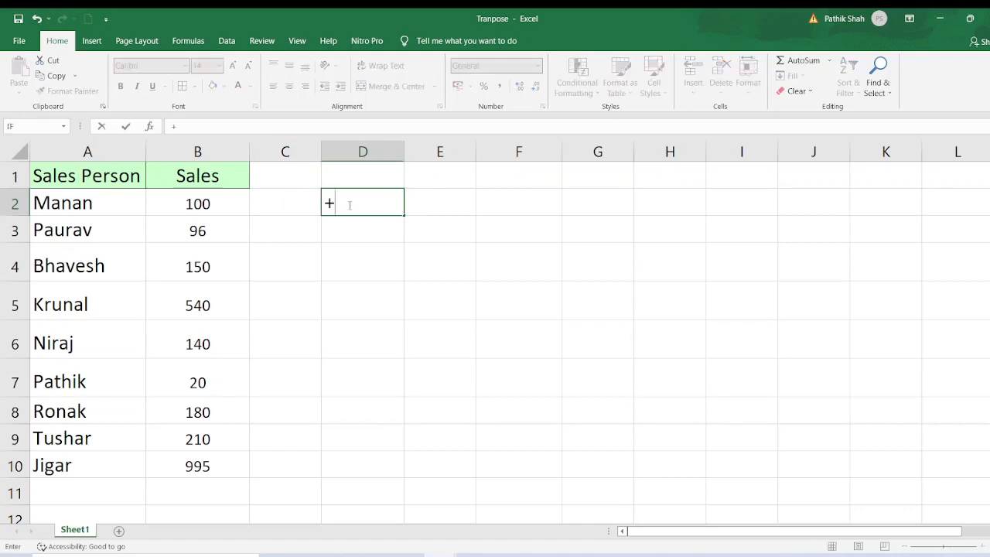
type("tran")
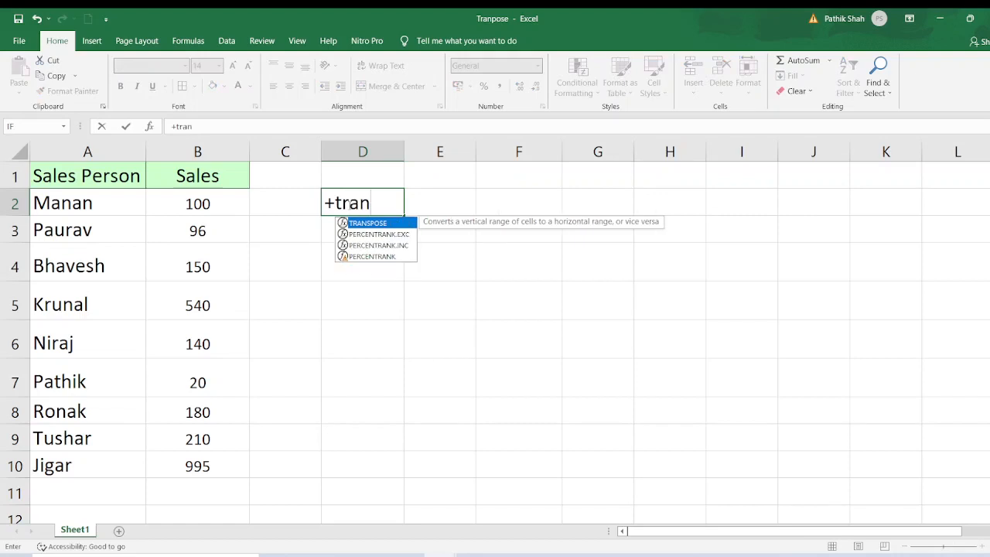
key("Tab")
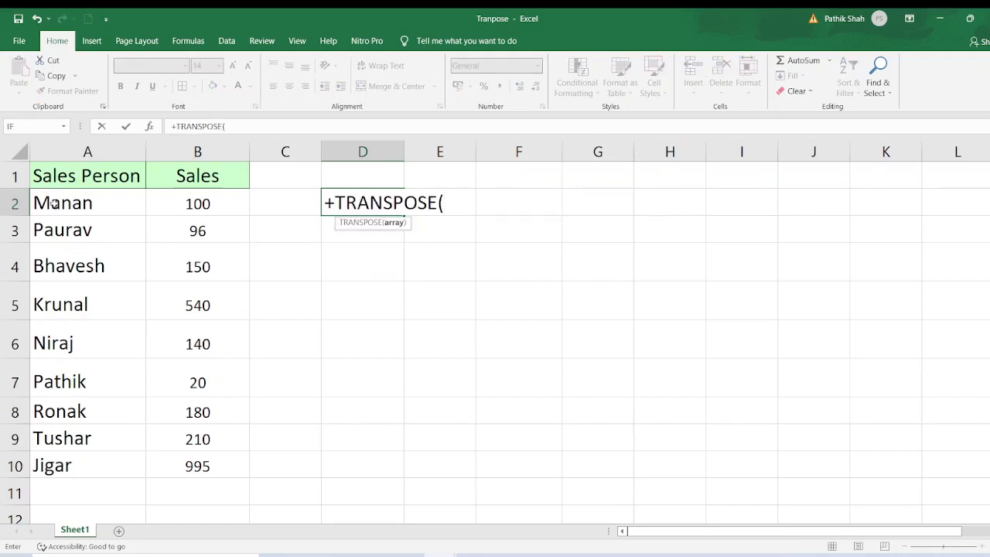
left_click_drag(54, 202, 210, 468)
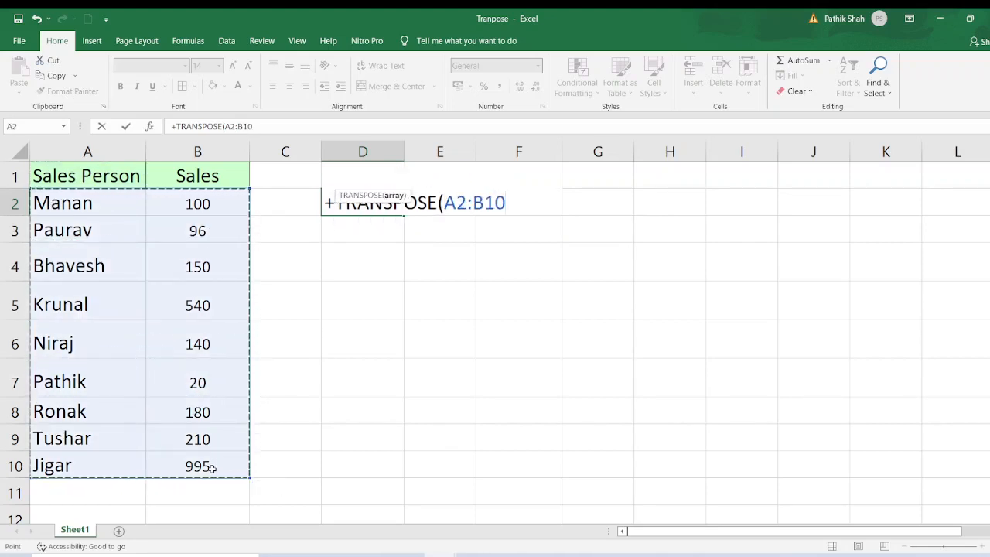
type(")")
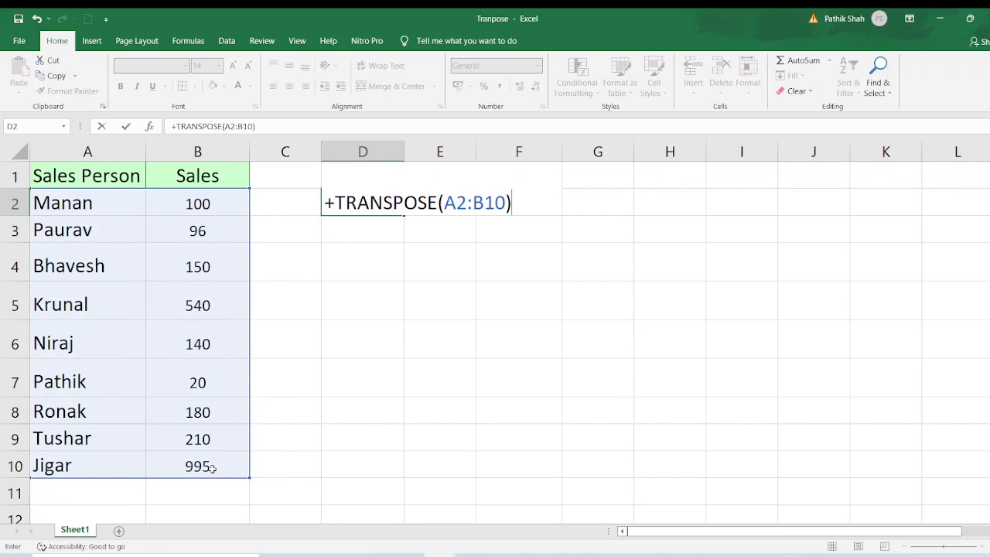
key("Return")
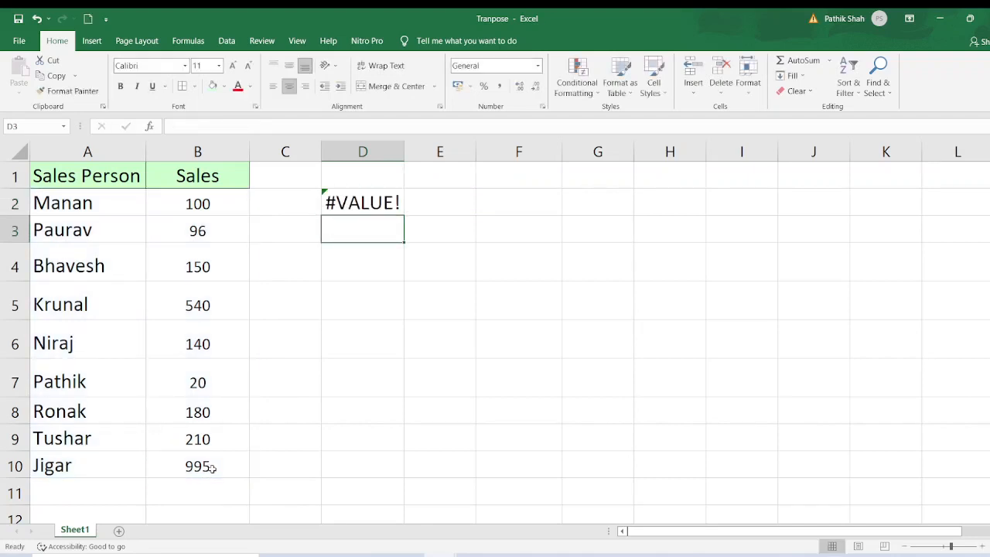
Step: Evaluate the TRANSPOSE formula inside D2 to preview its array, discard the evaluation and clear the cell
key("Up")
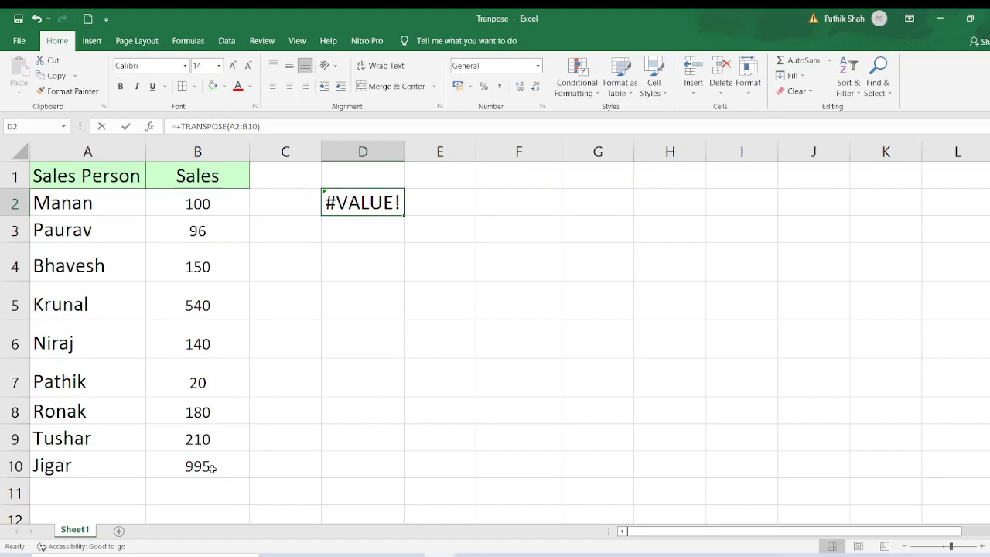
key("F2")
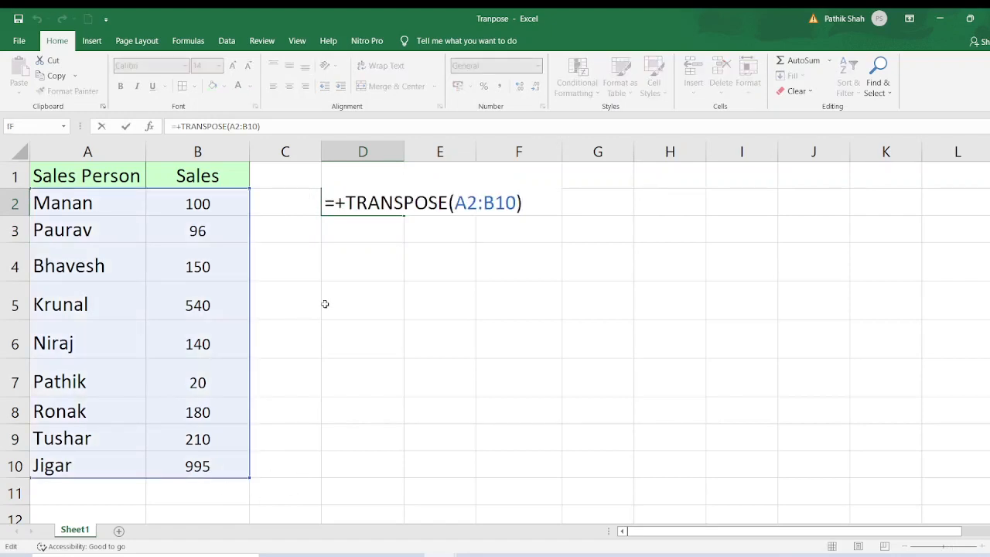
key("F9")
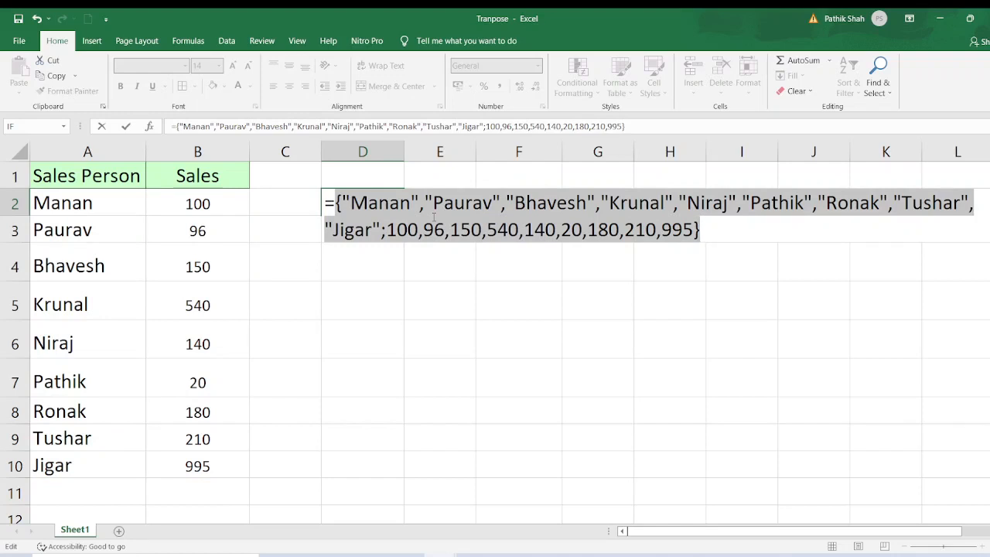
key("Escape")
key("Delete")
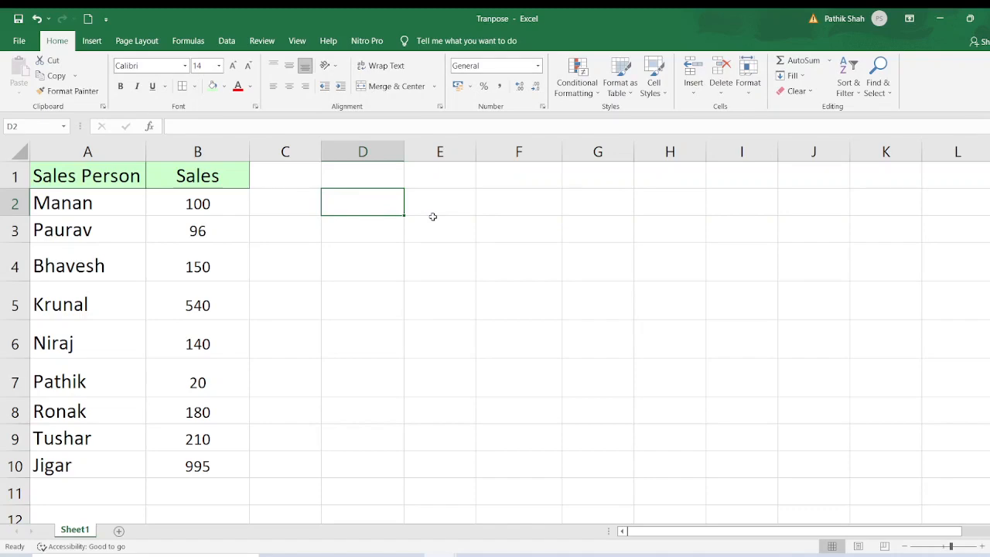
key("Left")
key("Left")
key("Left")
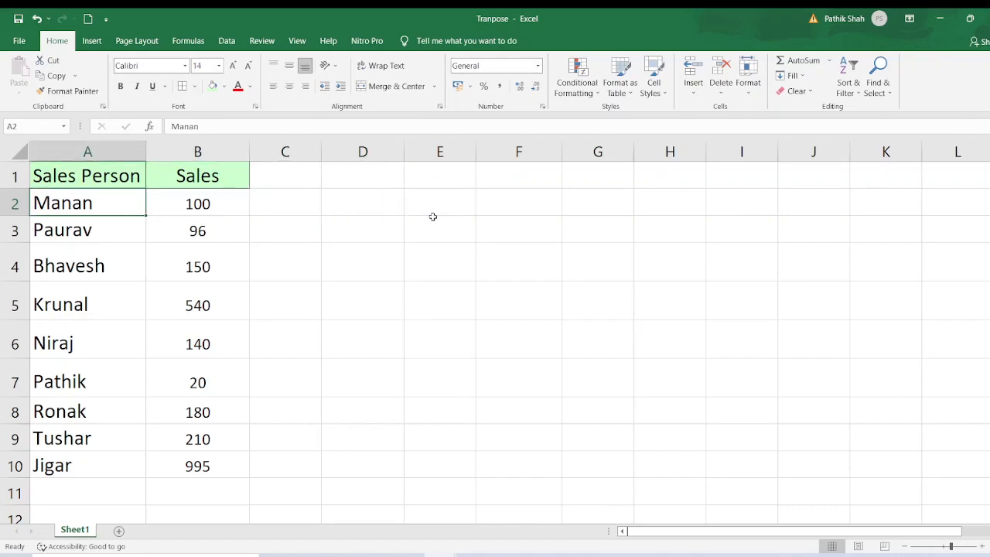
key("Right")
key("Right")
key("Right")
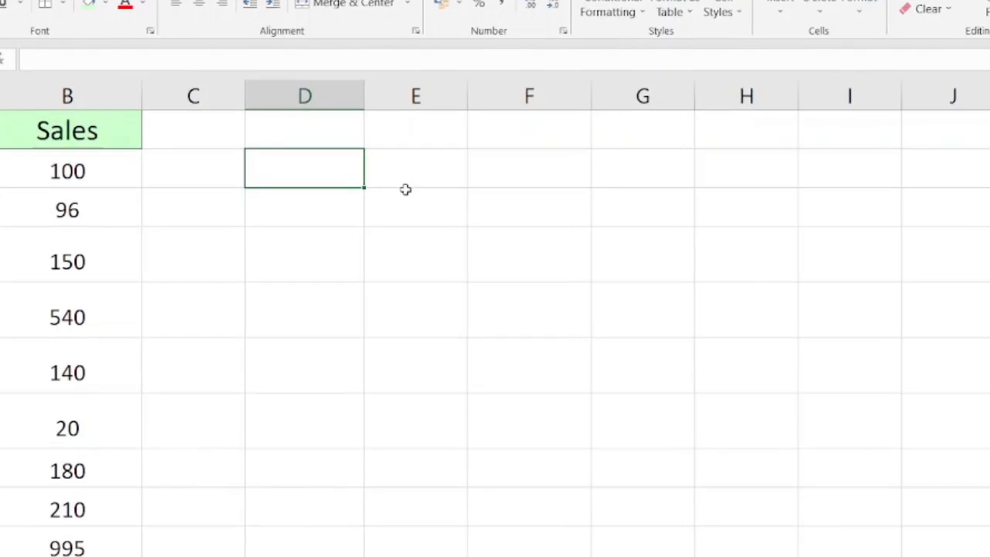
Step: Enter +TRANSPOSE(A2:B10) as an array formula across the range D2:J3
key("shift+Right")
key("shift+Right")
key("shift+Right")
key("shift+Right")
key("shift+Right")
key("shift+Right")
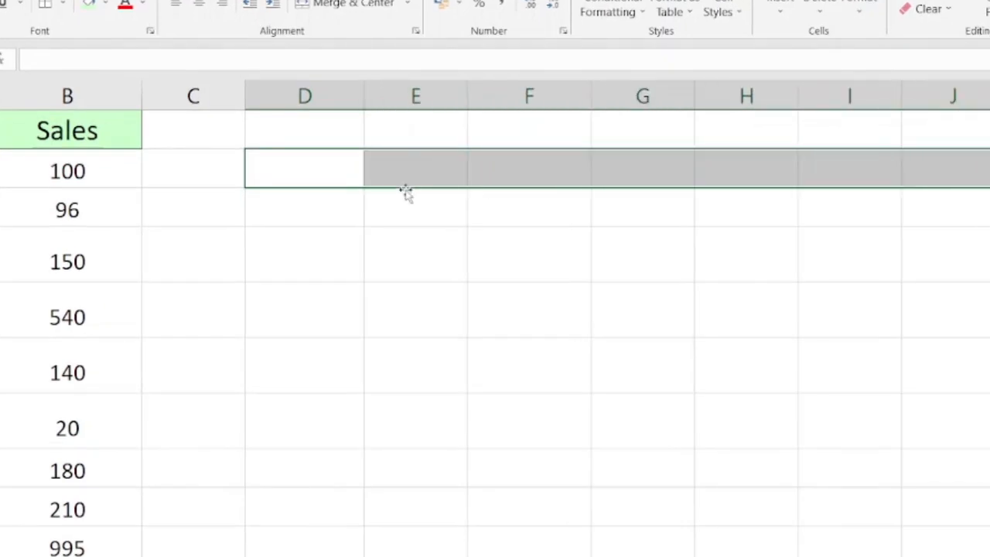
key("shift+Down")
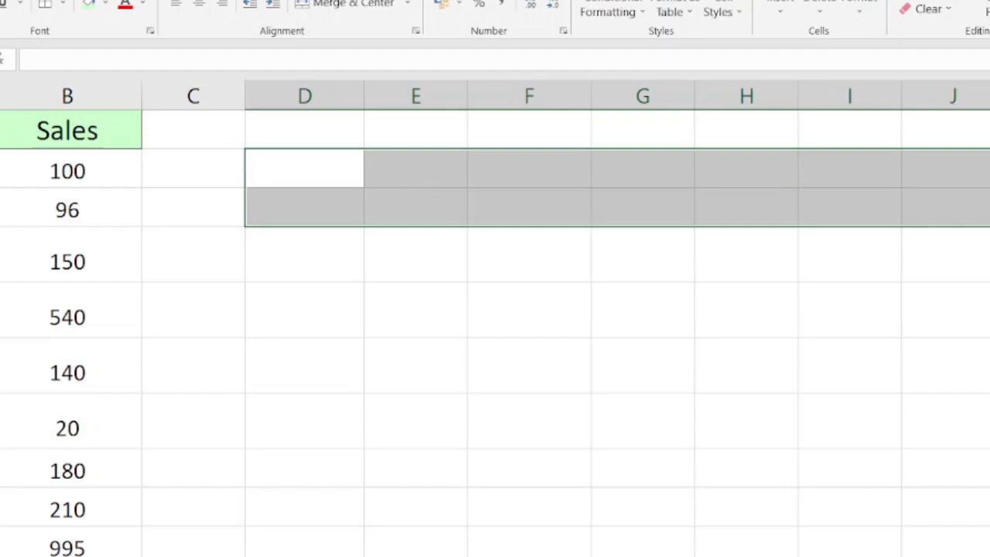
type("+tr")
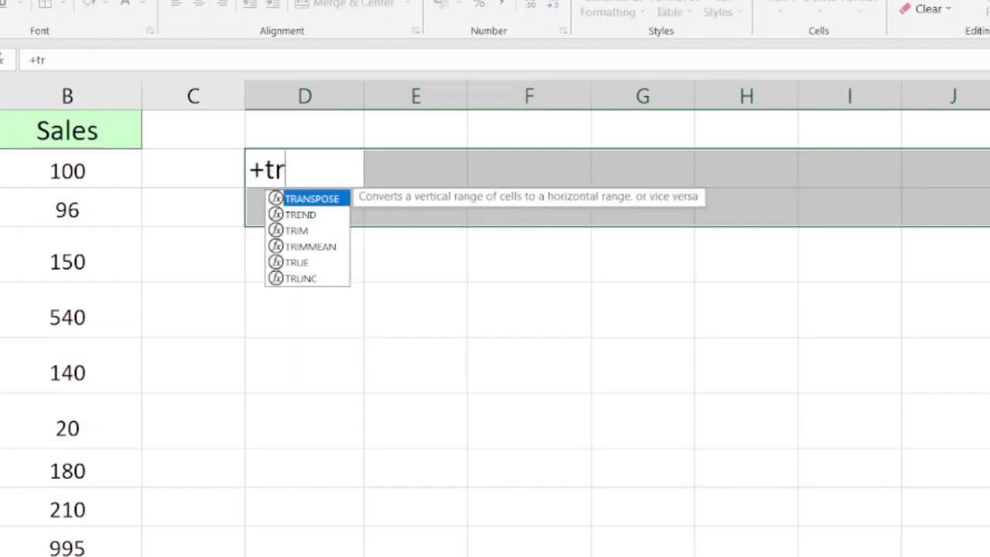
key("Tab")
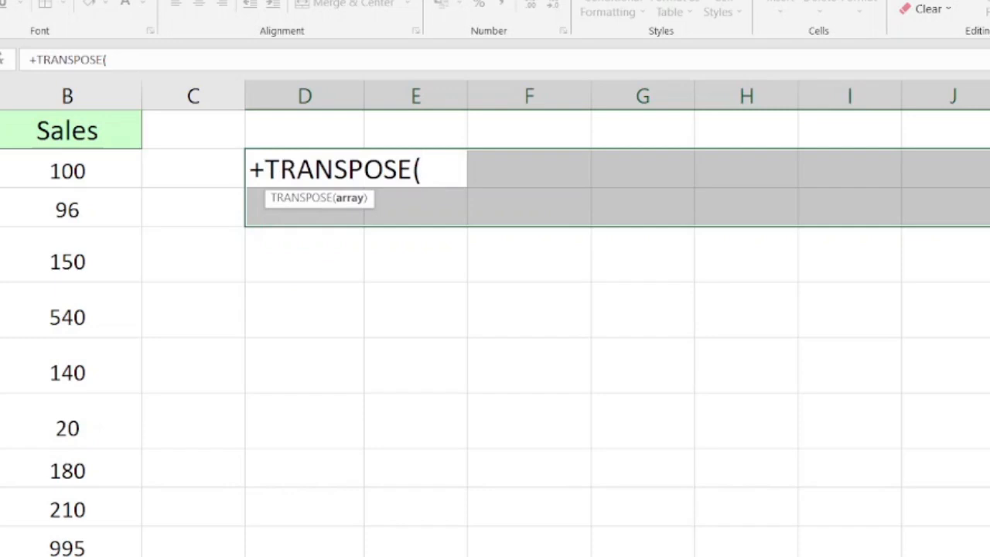
left_click_drag(2, 171, 45, 542)
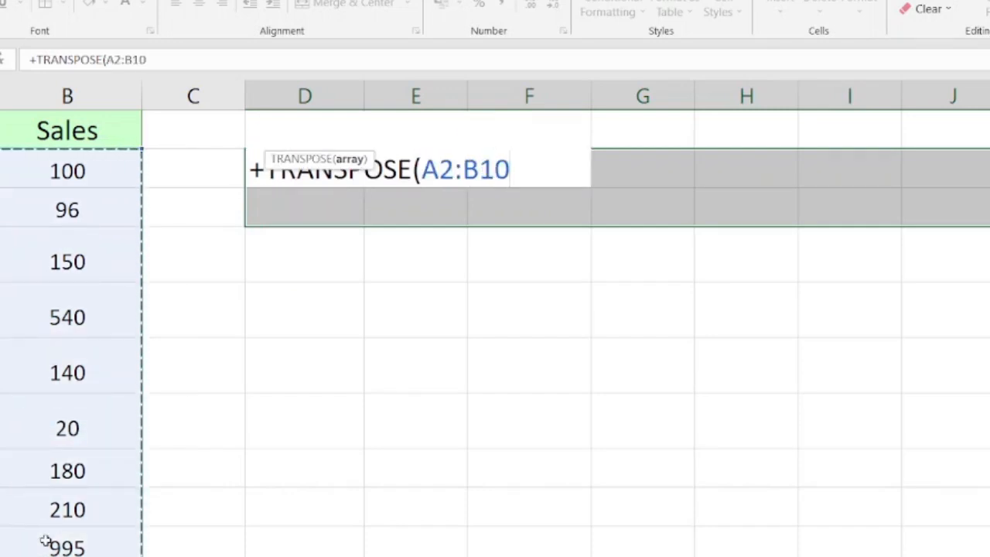
type(")")
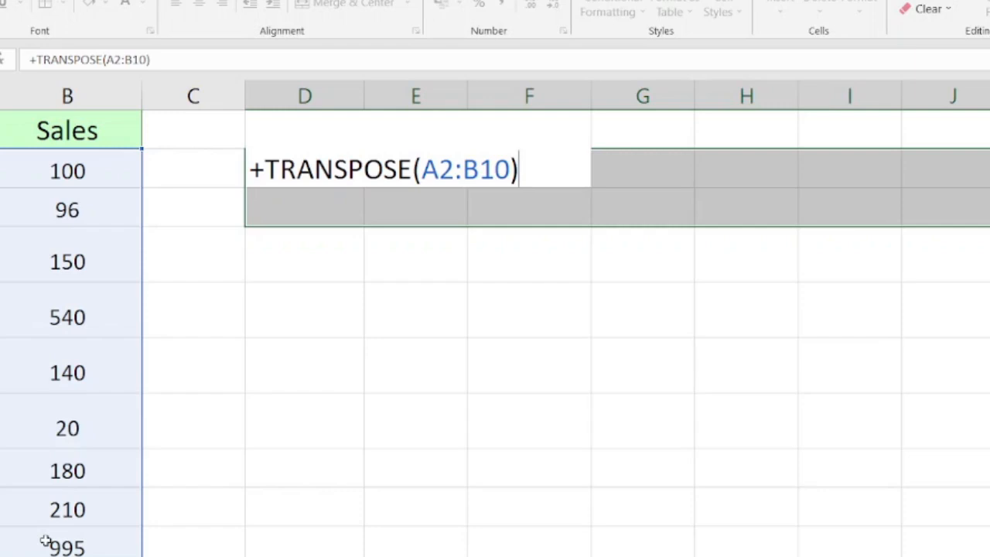
key("ctrl+shift+Return")
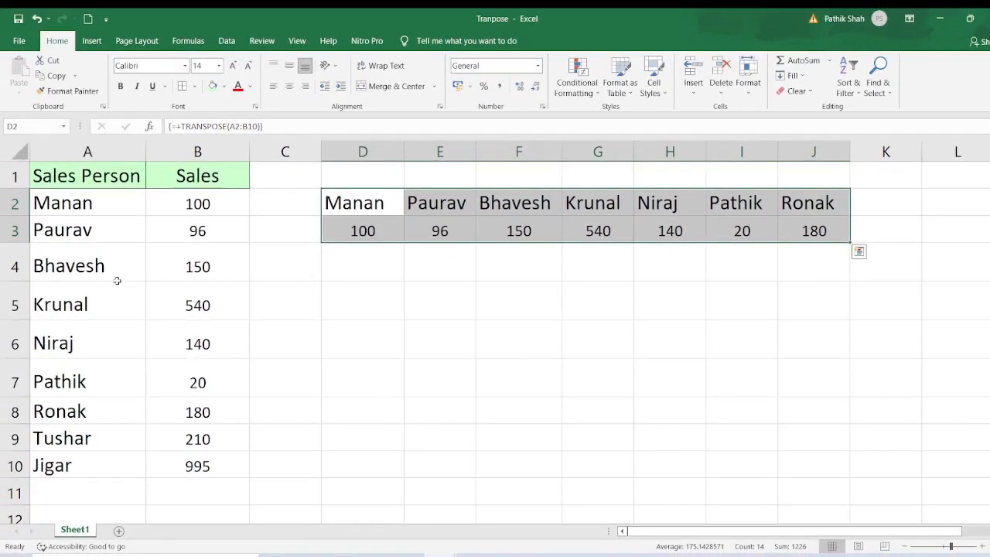
Step: Replace the sales person's name in A4 with a different first name and check the linked cell F2
left_click(76, 263)
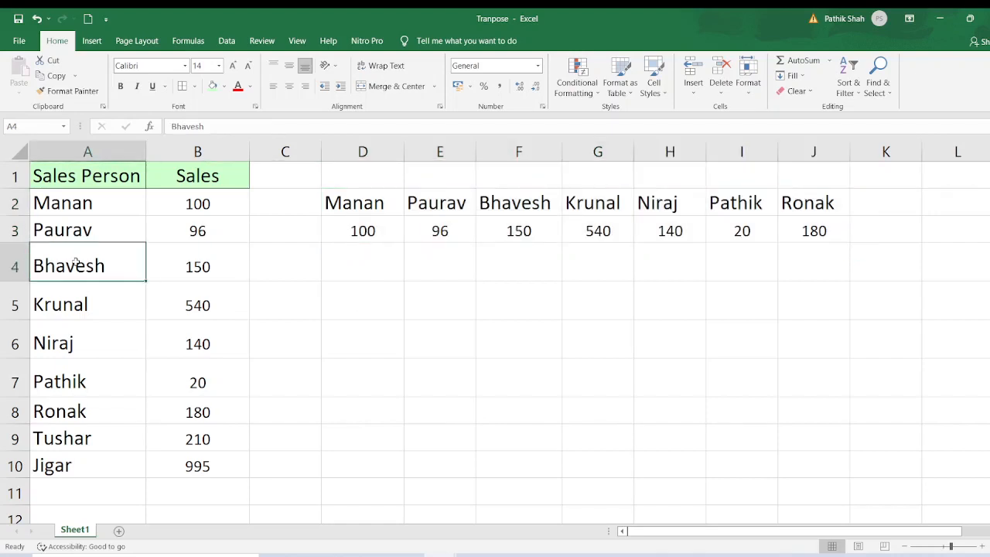
type("Tony")
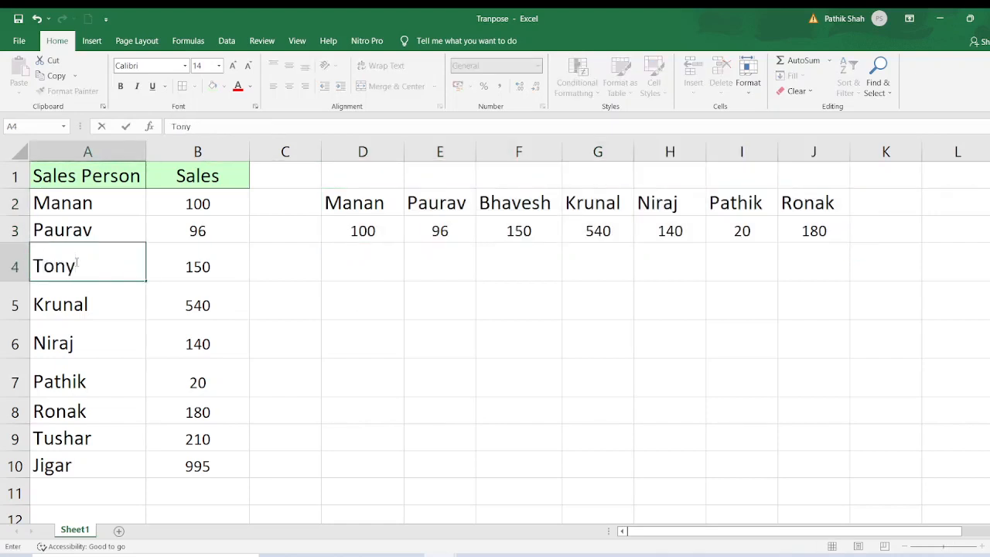
key("Return")
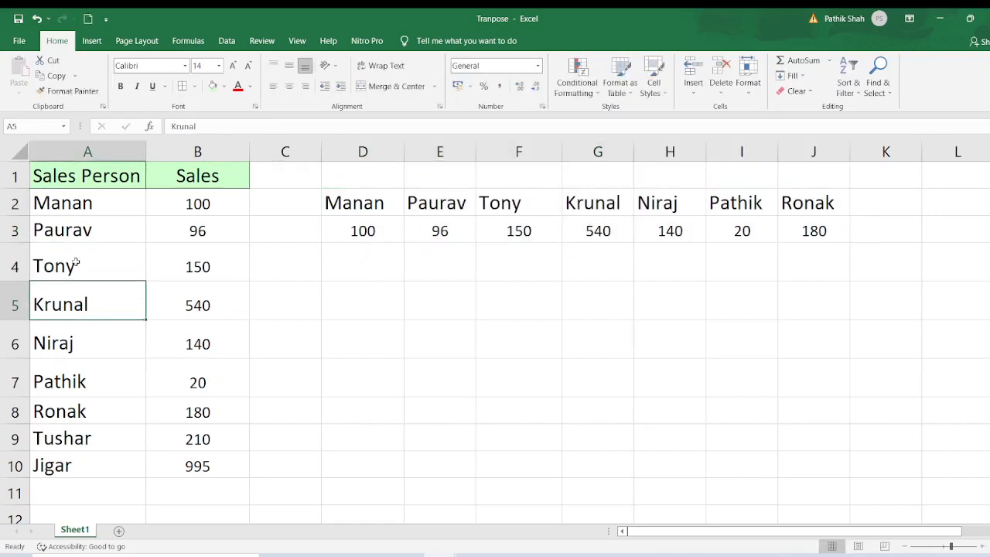
left_click(532, 207)
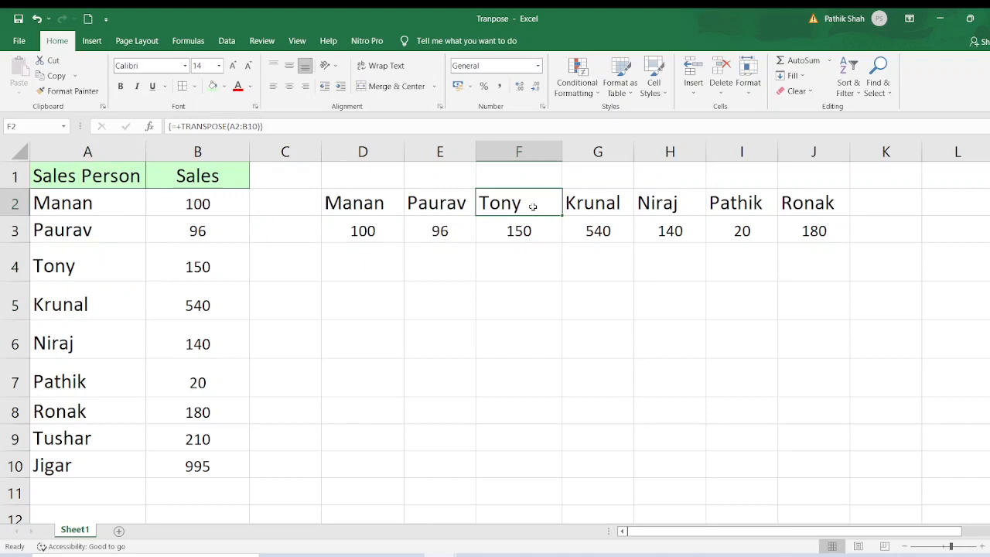
Step: Try to extend the transposed array by filling J2:J3 across to column L, and inspect the formula in K3
left_click(802, 209)
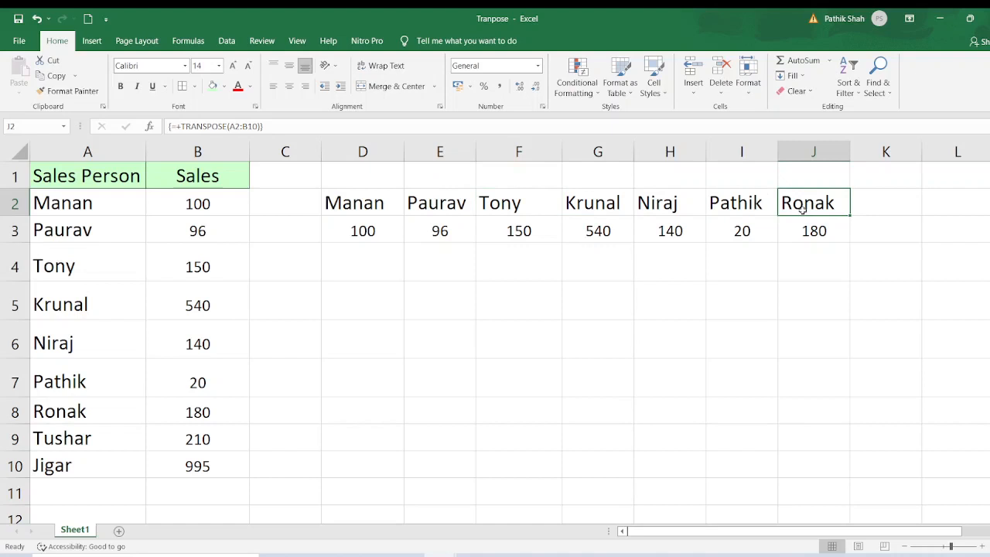
key("shift+Down")
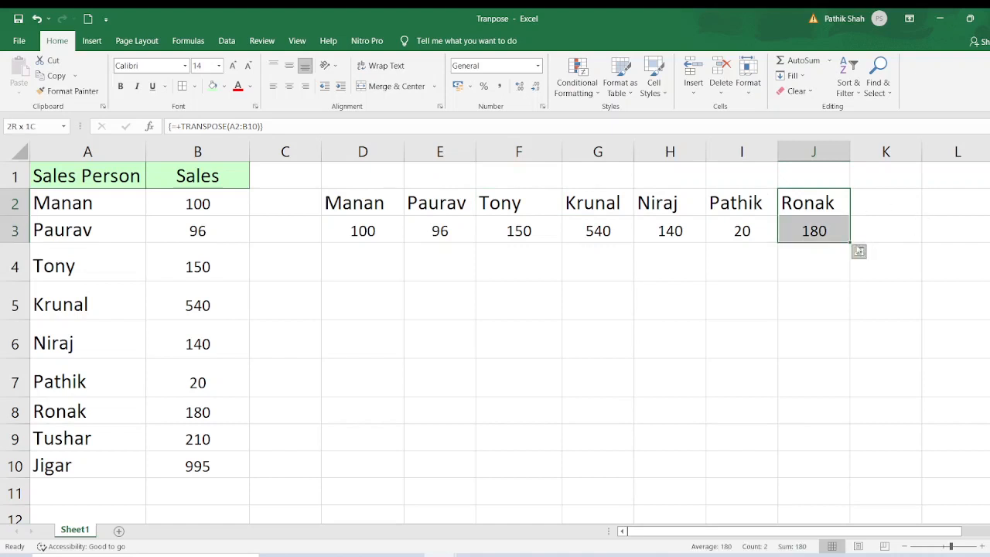
left_click_drag(849, 242, 967, 237)
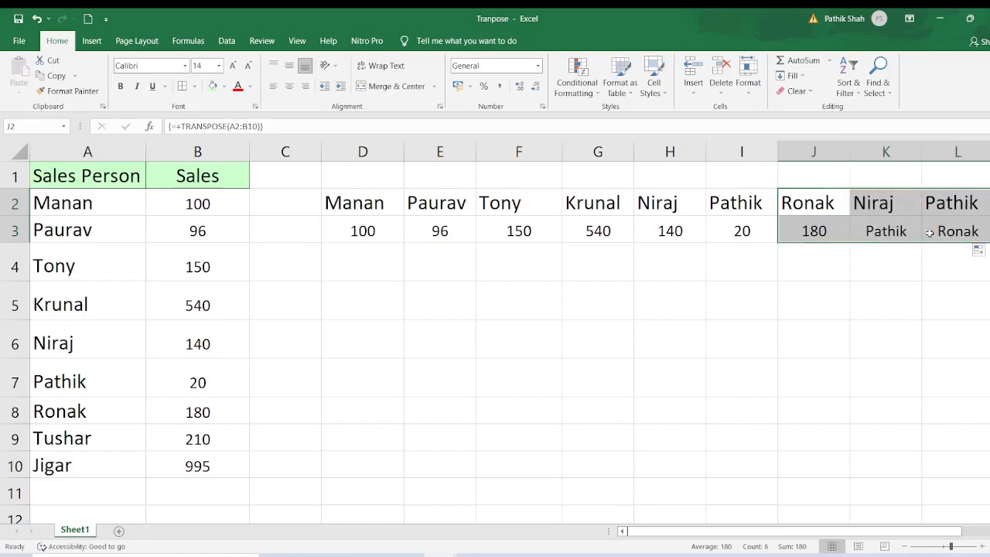
left_click(886, 231)
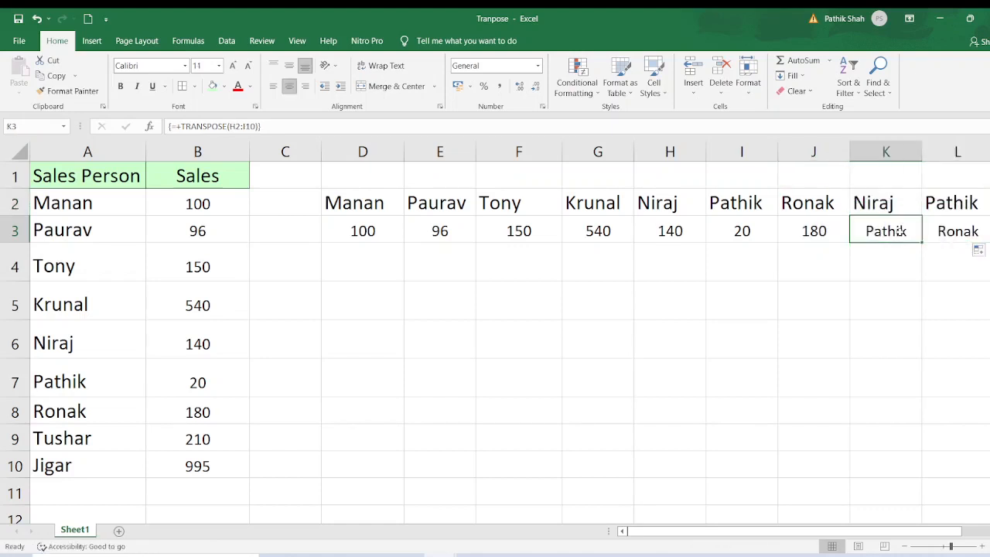
double_click(900, 231)
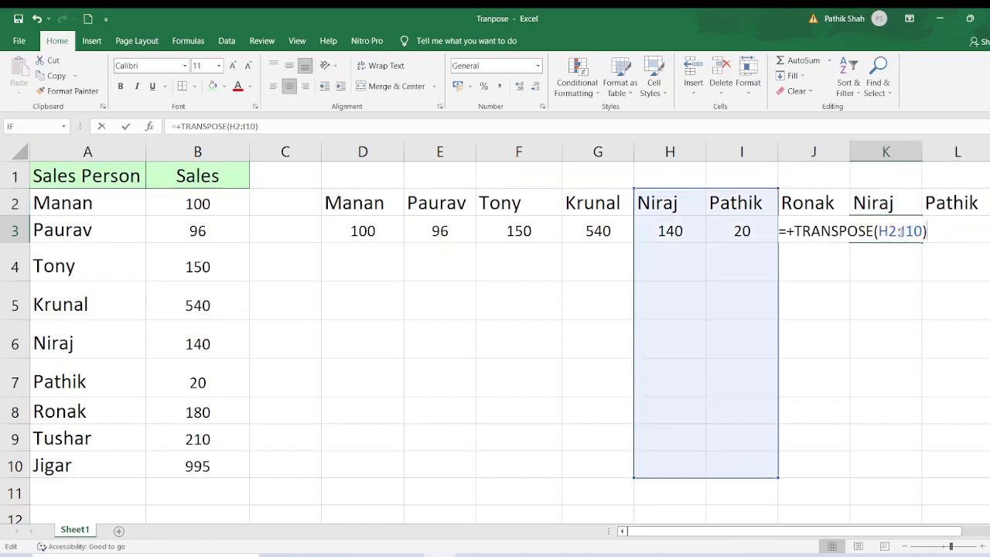
key("Escape")
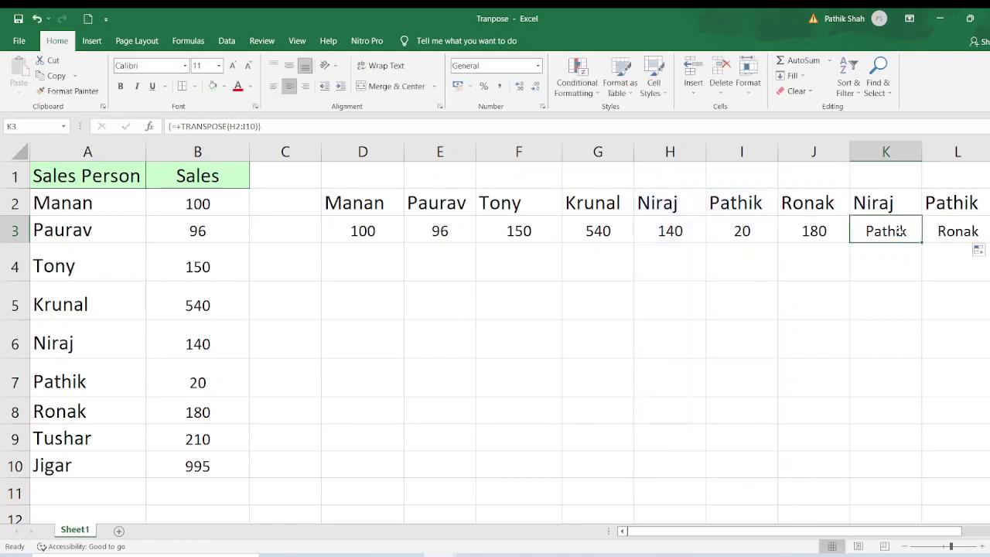
Step: Re-enter the TRANSPOSE(A2:B10) array formula across the full range D2:L3
left_click(366, 207)
key("ctrl+shift+Right")
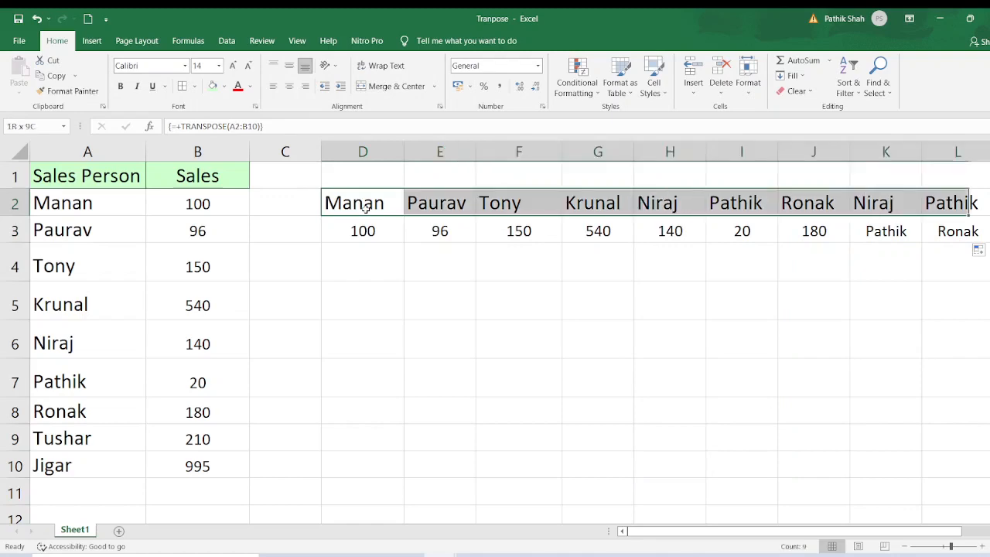
key("shift+Down")
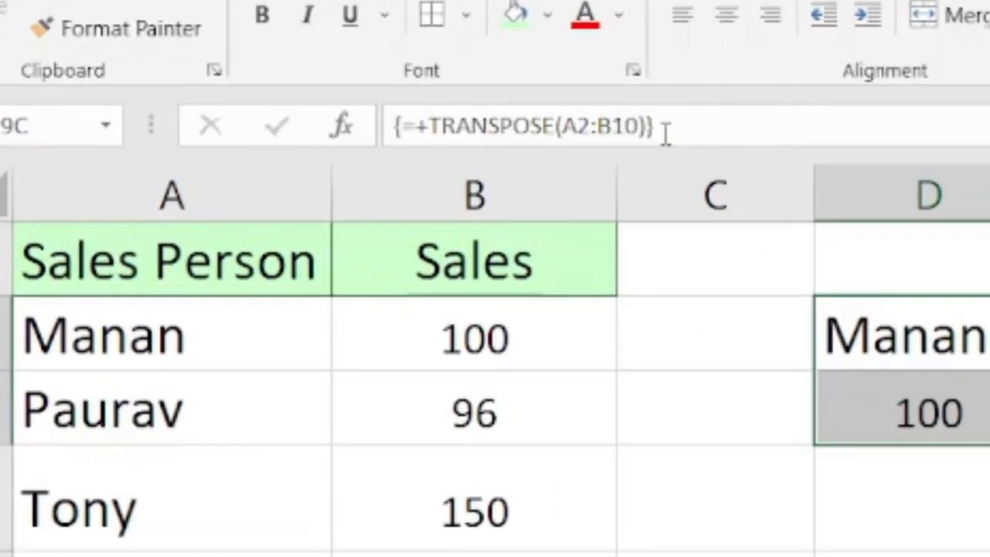
left_click(267, 127)
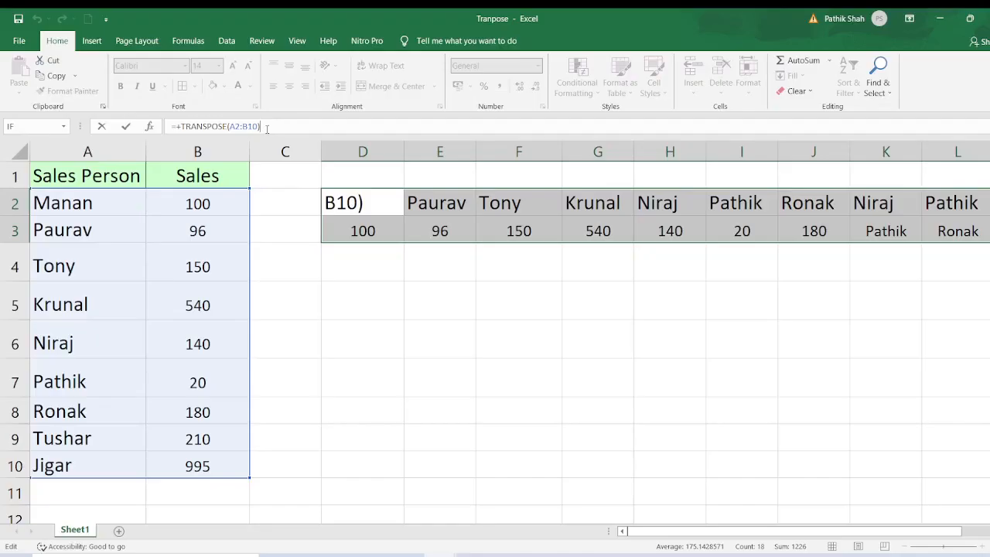
key("ctrl+shift+Return")
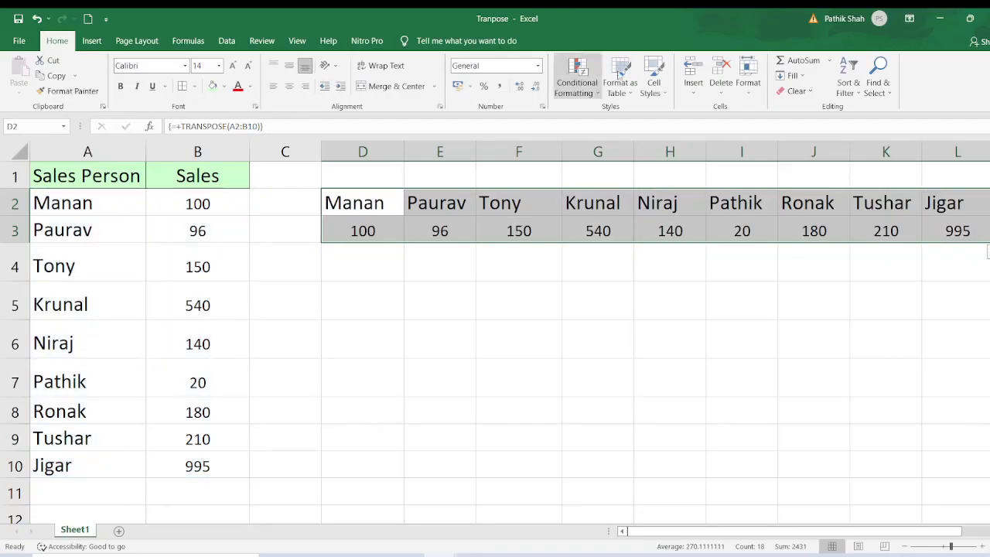
left_click(889, 234)
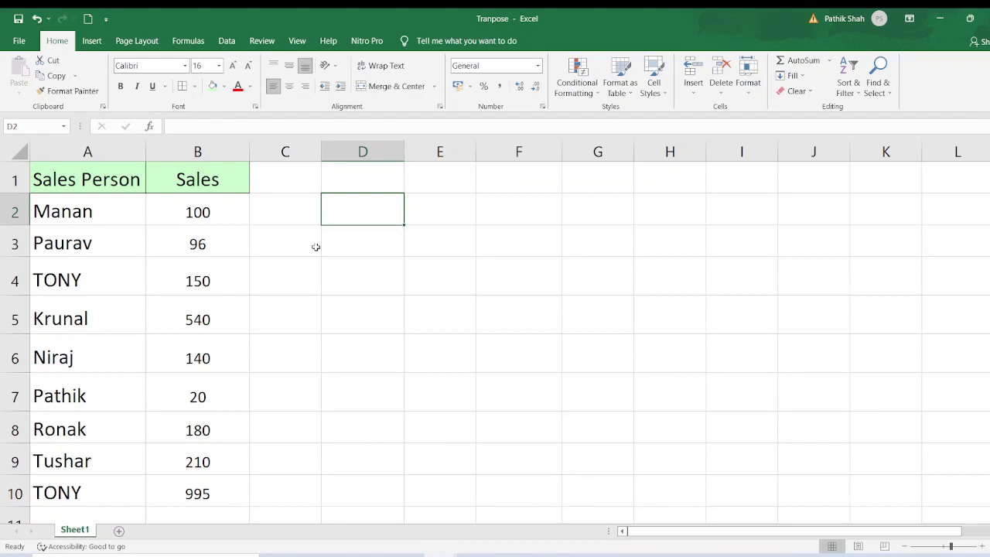
key("shift+Right")
key("shift+Right")
key("shift+Right")
key("shift+Right")
key("shift+Right")
key("shift+Down")
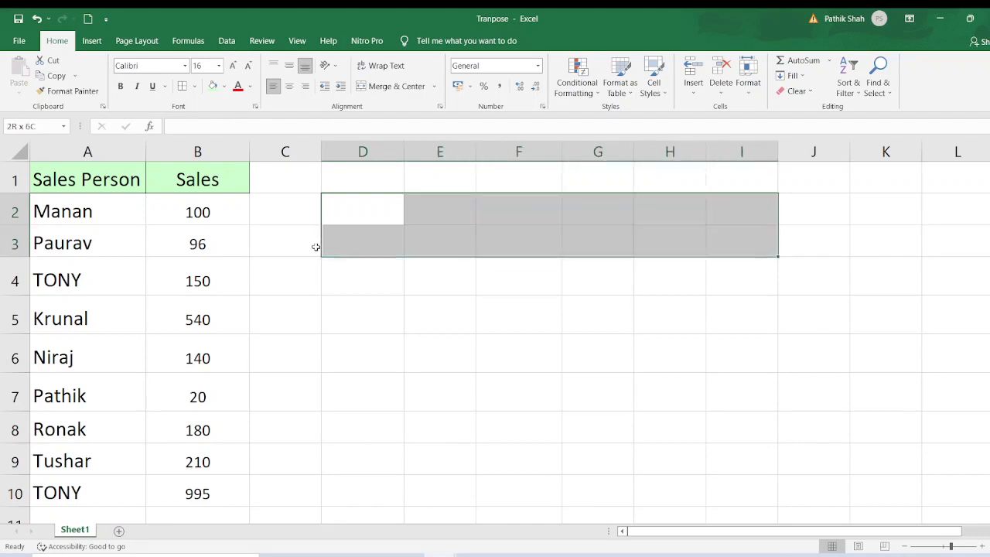
key("shift+Right")
key("Left")
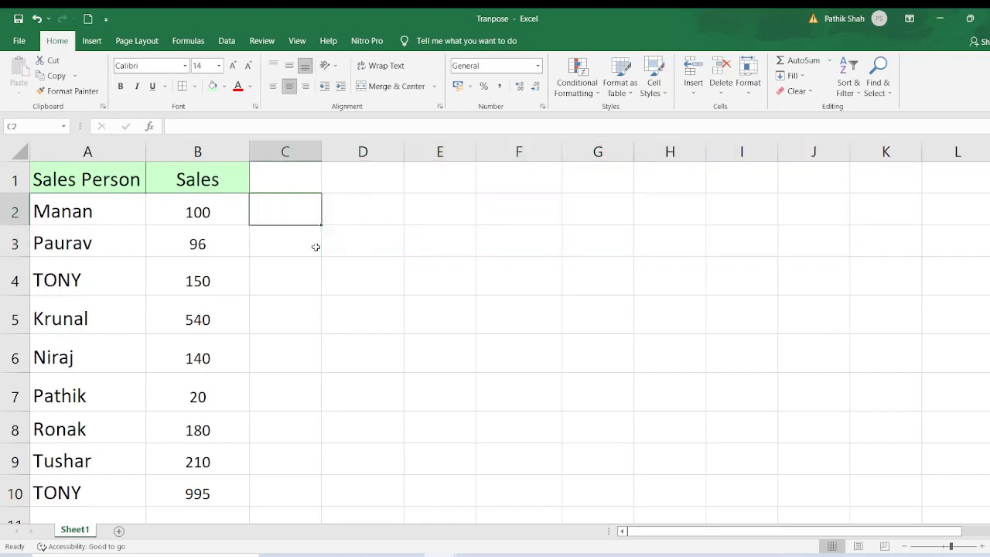
Step: Enter the plain text references A2 in cell D2 and B2 in cell D3
key("Right")
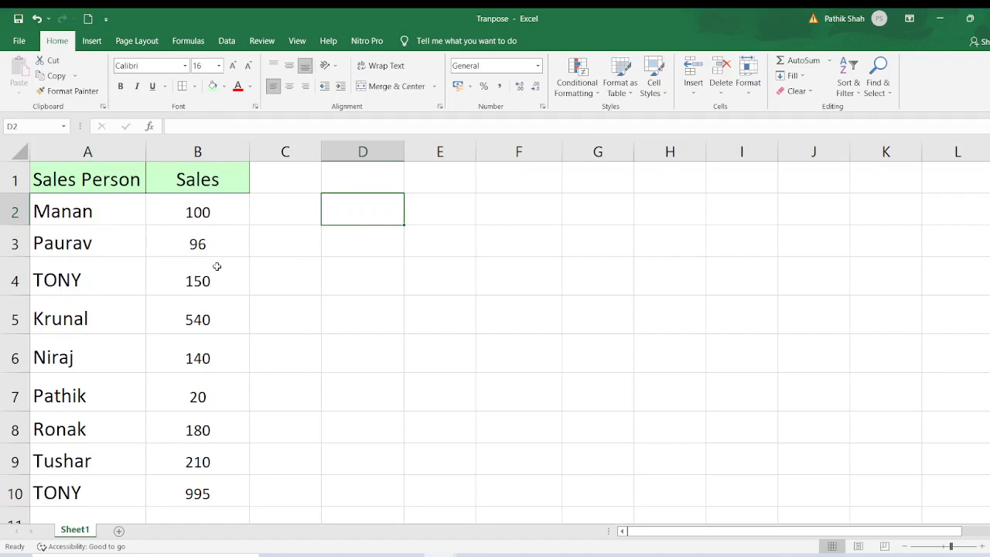
type("A2")
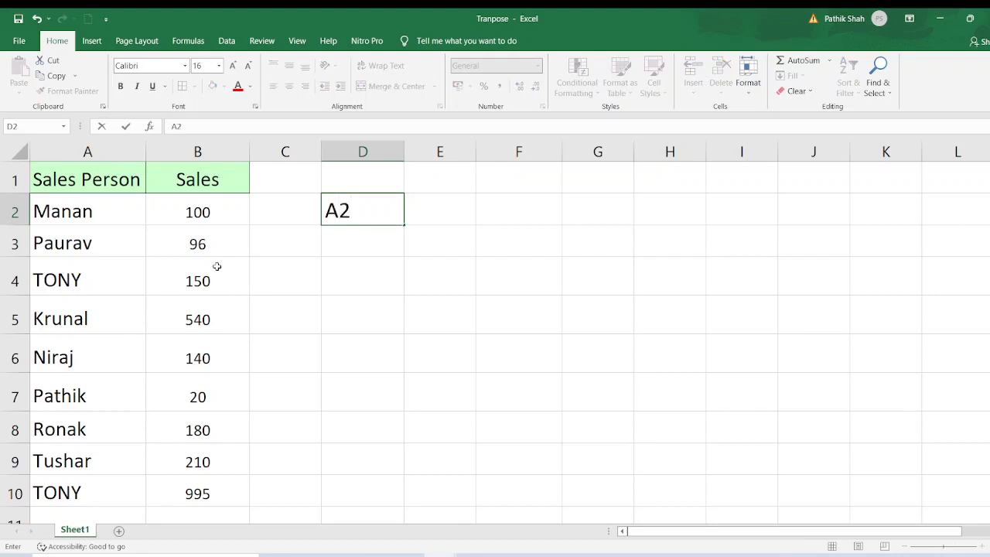
key("Return")
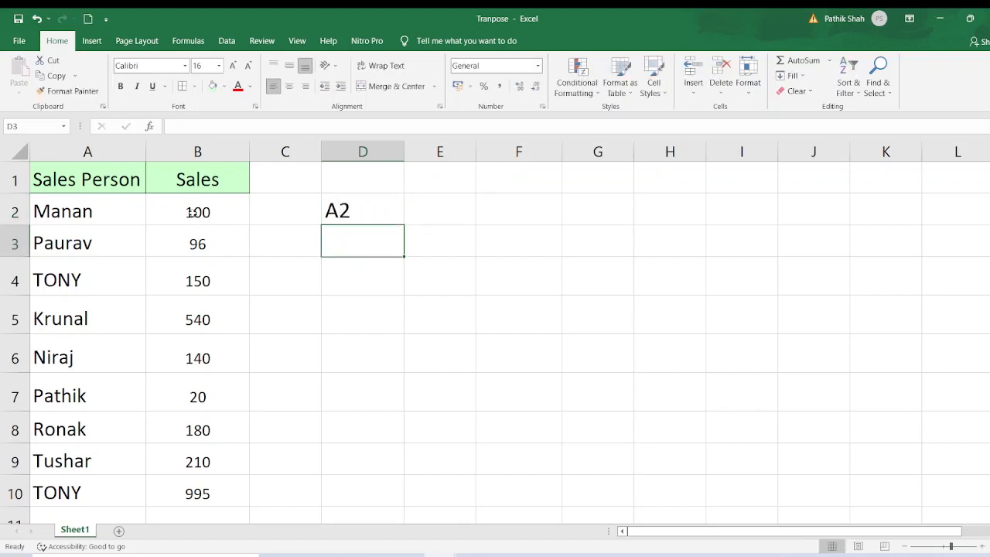
type("B")
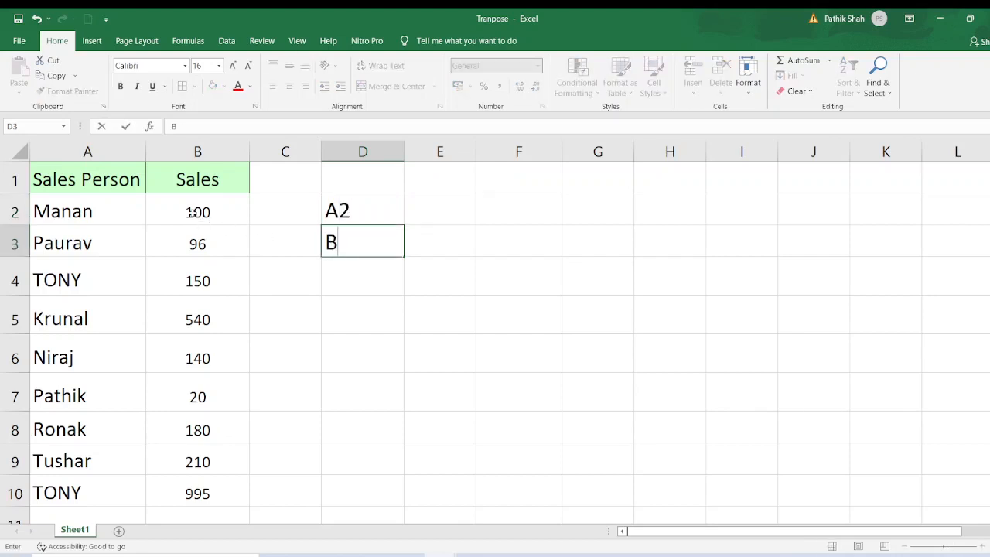
type("2")
key("Return")
Step: Prefix both text references with XY, making D2 read XYA2 and D3 read XYB2
key("Up")
key("Up")
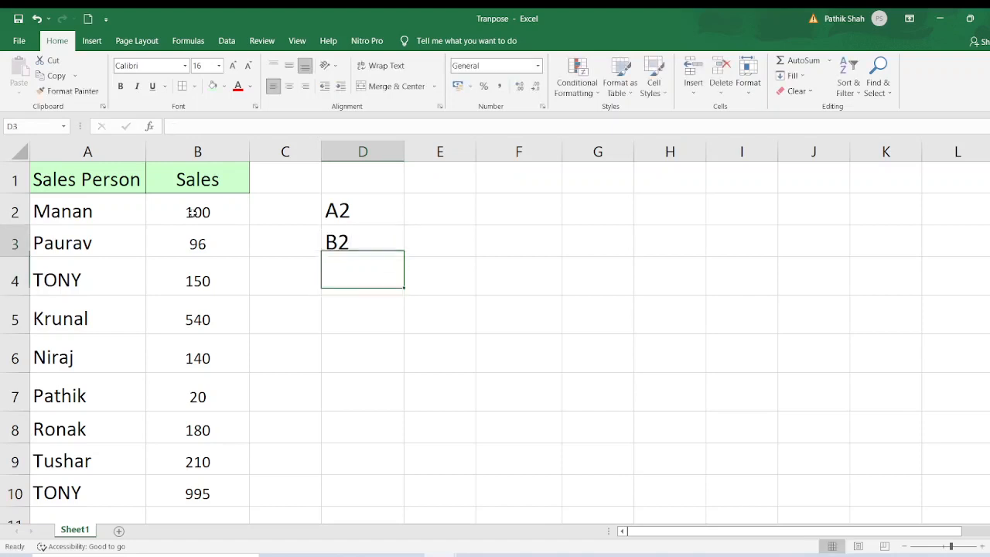
key("F2")
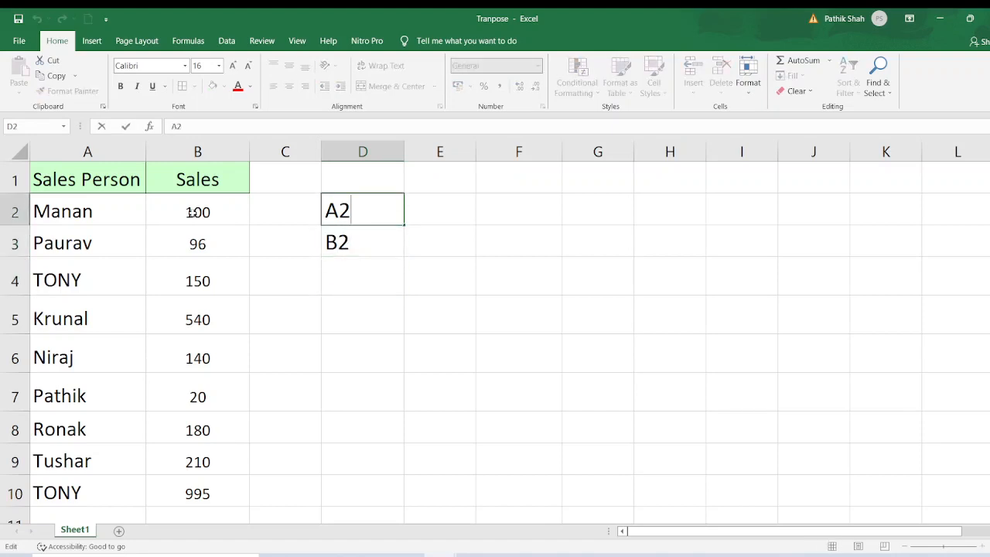
key("Home")
type("XY")
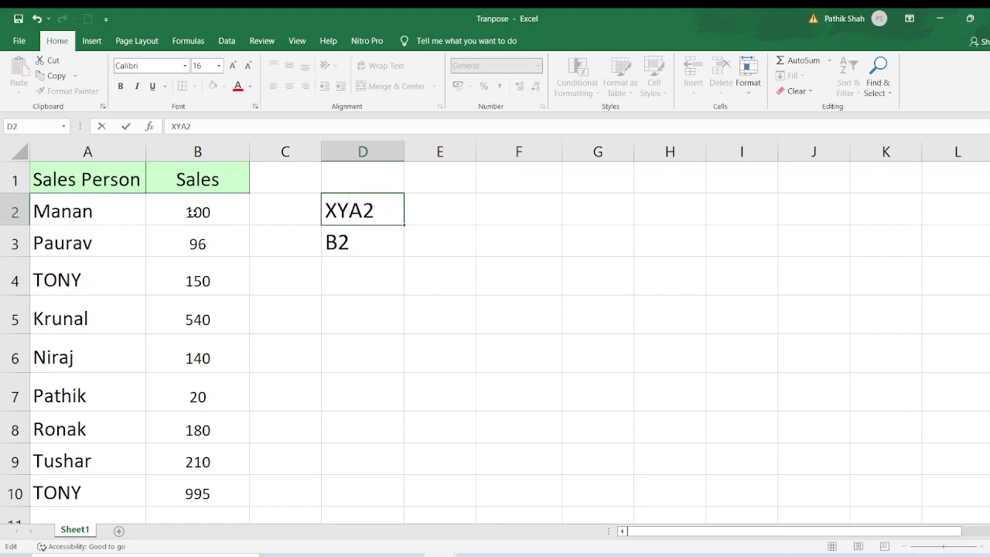
key("Return")
key("F2")
key("Left")
key("Left")
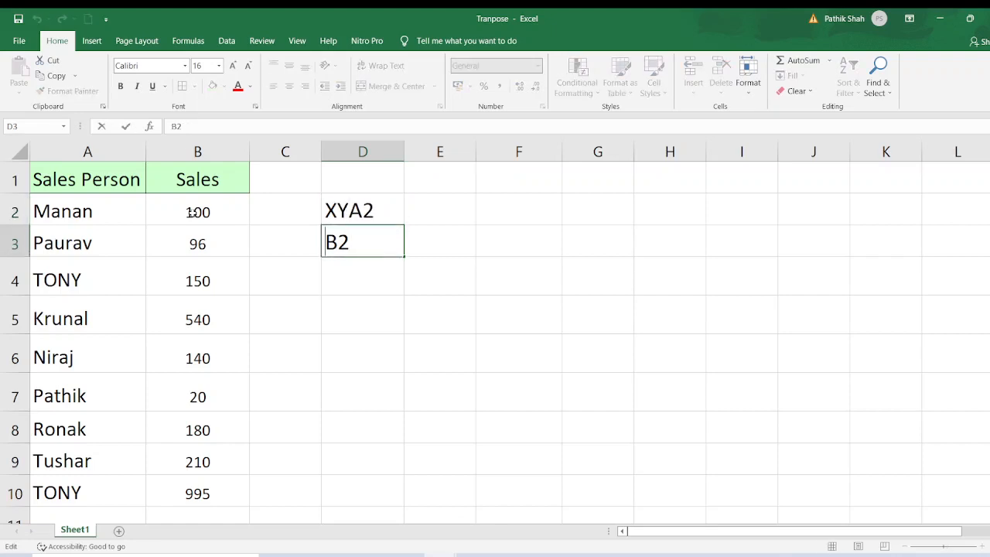
type("XY")
key("Return")
Step: Fill the prefixed references in D2:D3 across to column L, up to XYA10 and XYB10
key("Up")
key("Up")
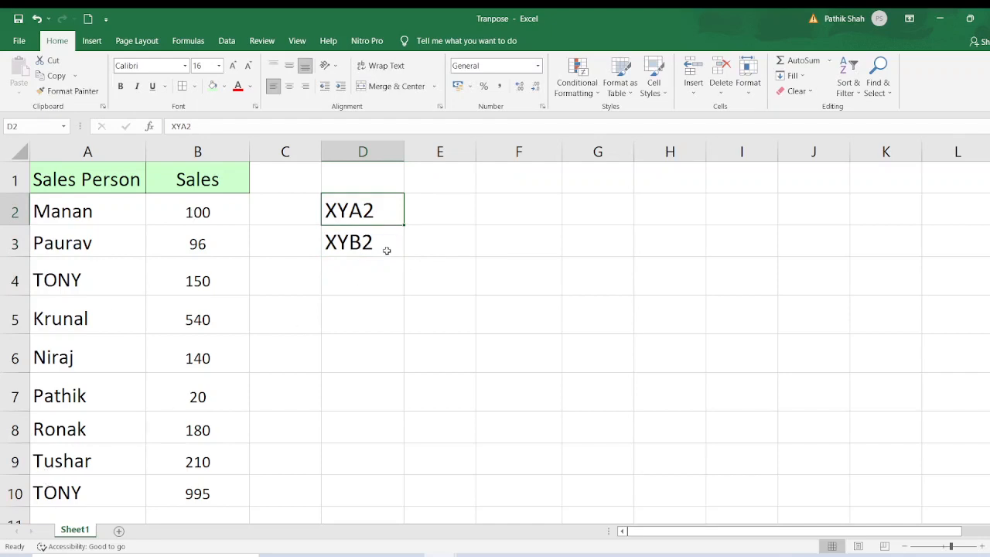
left_click_drag(377, 224, 963, 236)
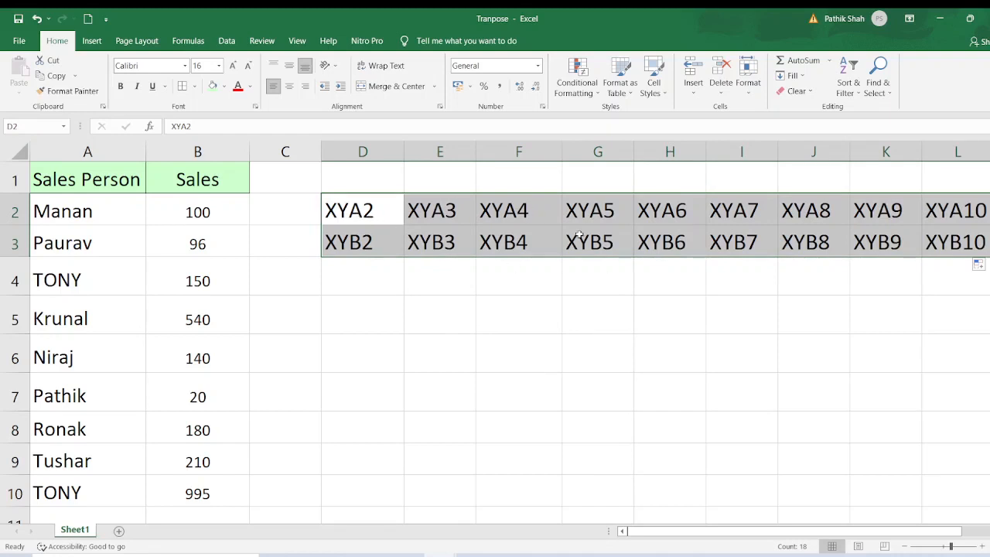
Step: Replace every XY in the filled range D2:L3 with = to turn the text into cell references
key("ctrl+f")
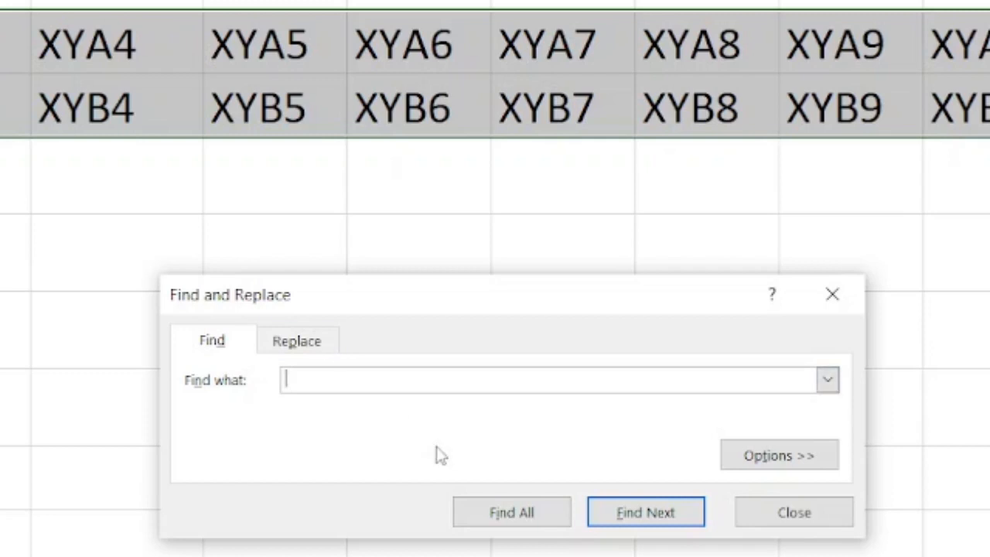
type("XY")
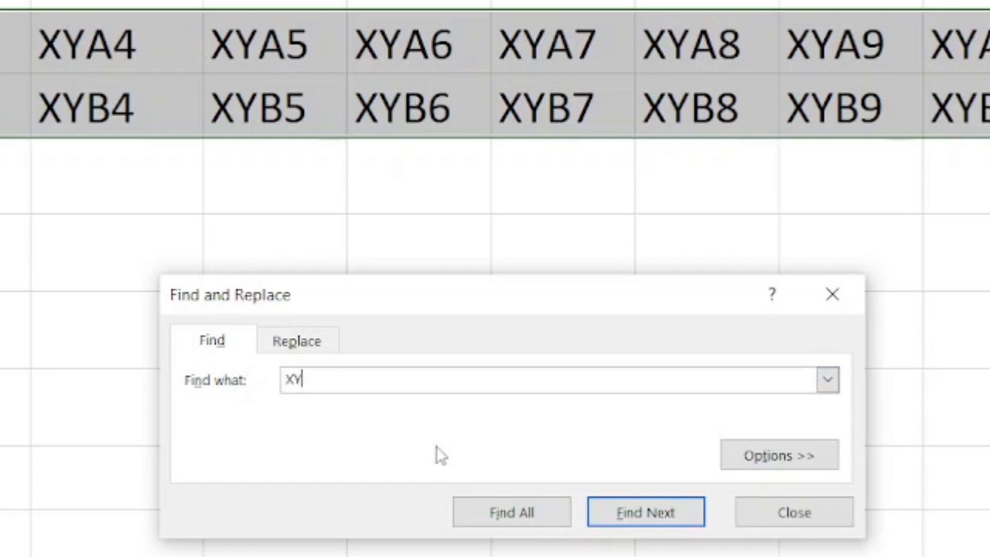
left_click(296, 342)
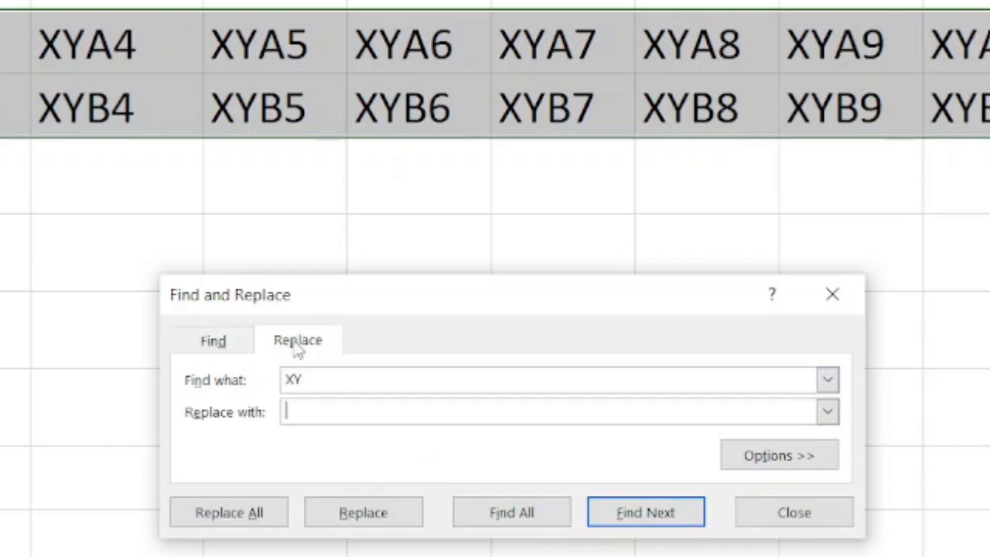
type("=")
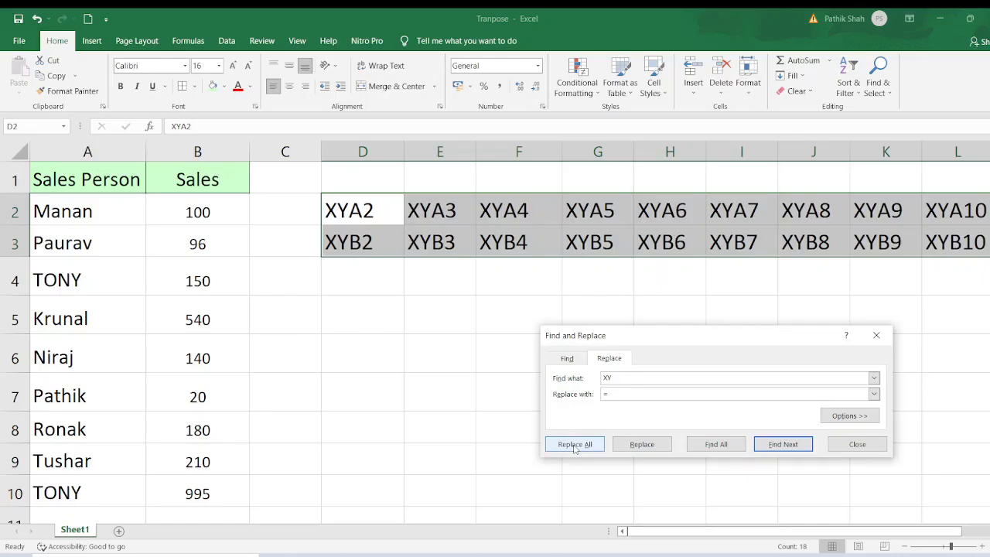
left_click(229, 514)
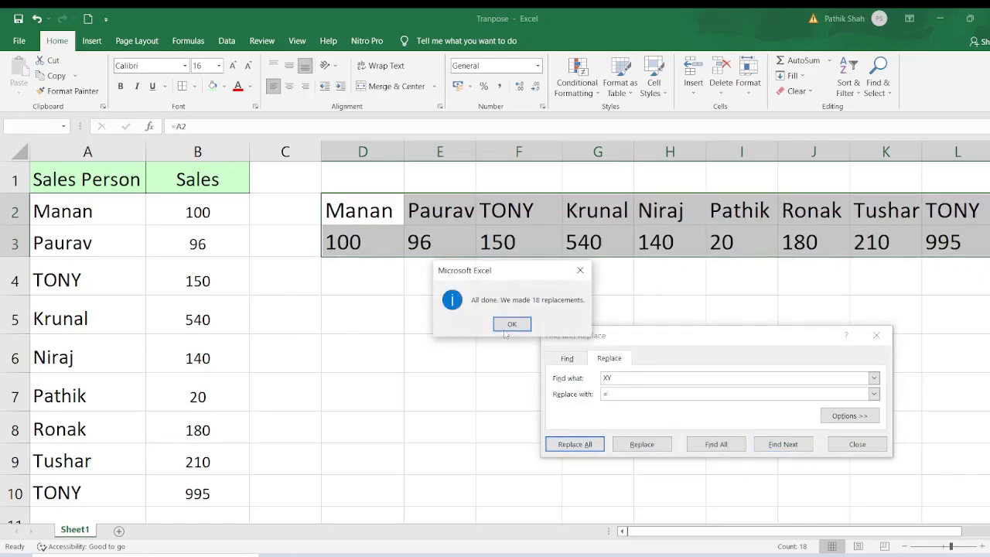
left_click(511, 323)
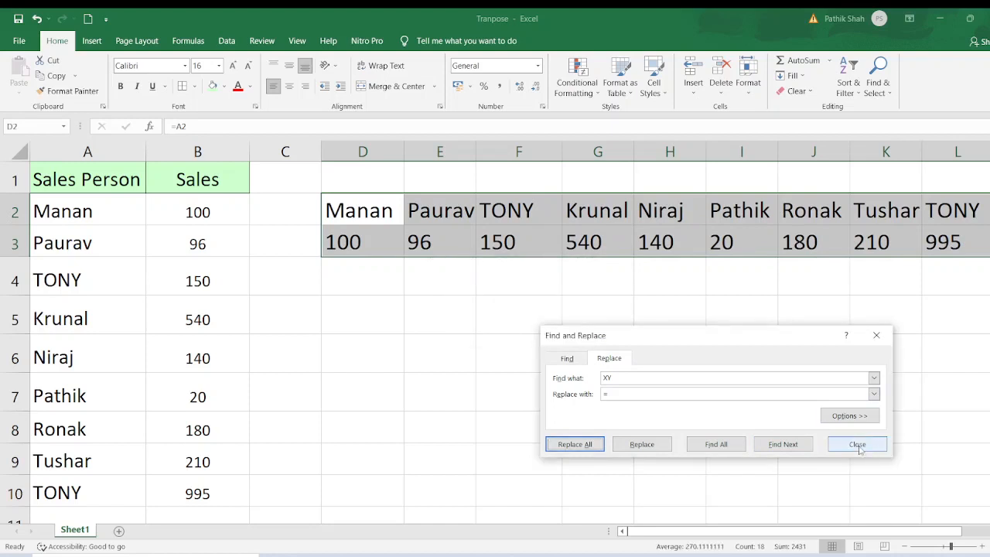
left_click(859, 444)
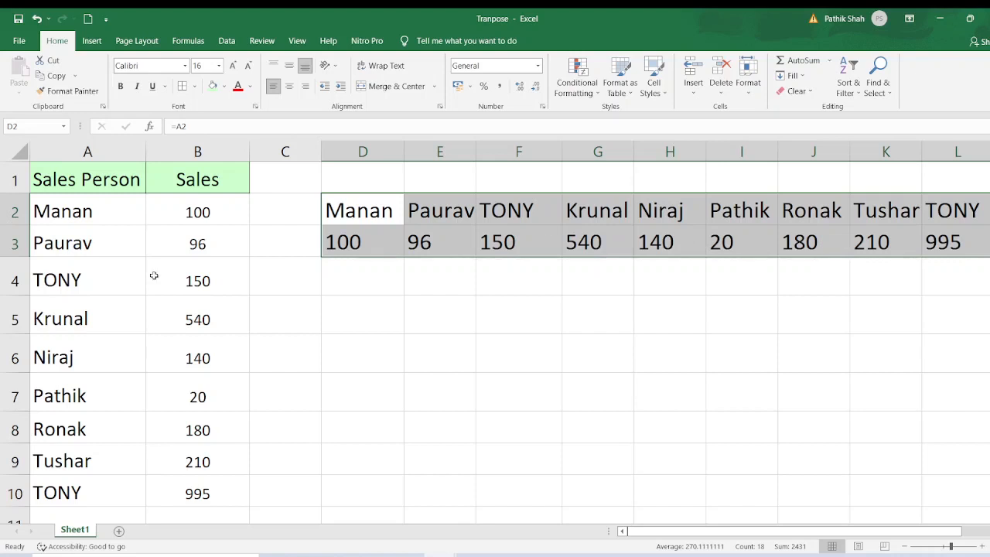
Step: Change the sales person's name in A4 to another first name in capitals and check the reference in F2
left_click(72, 280)
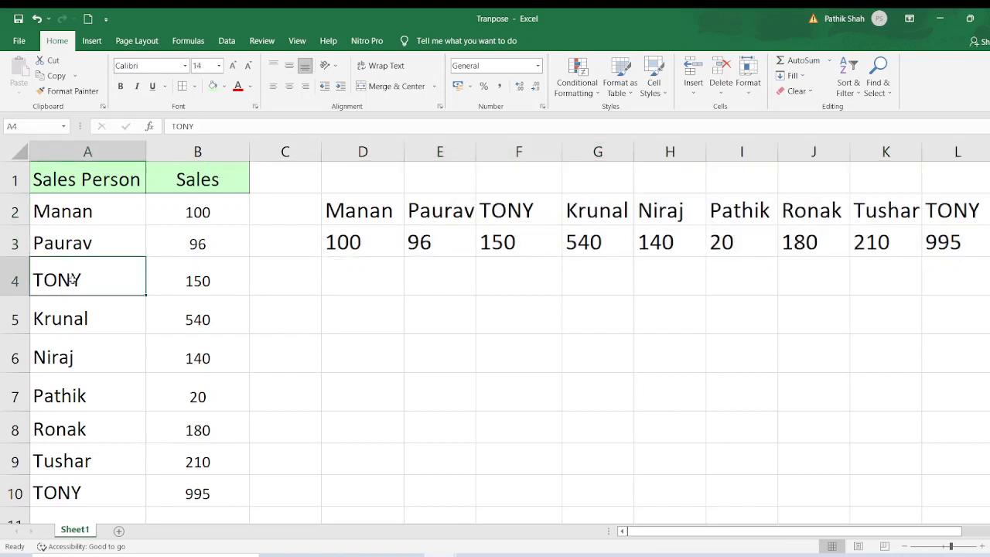
type("BHAVESH")
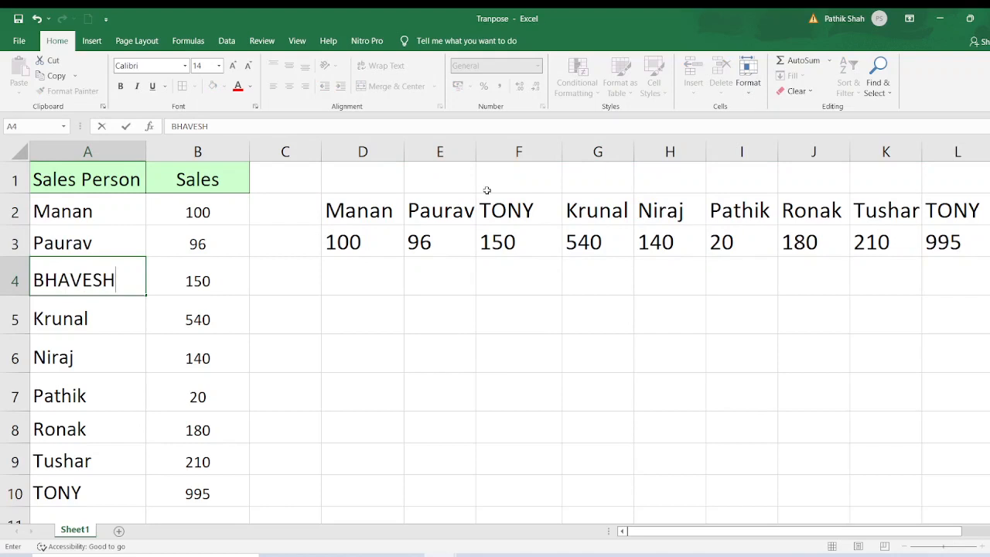
key("Return")
left_click(533, 211)
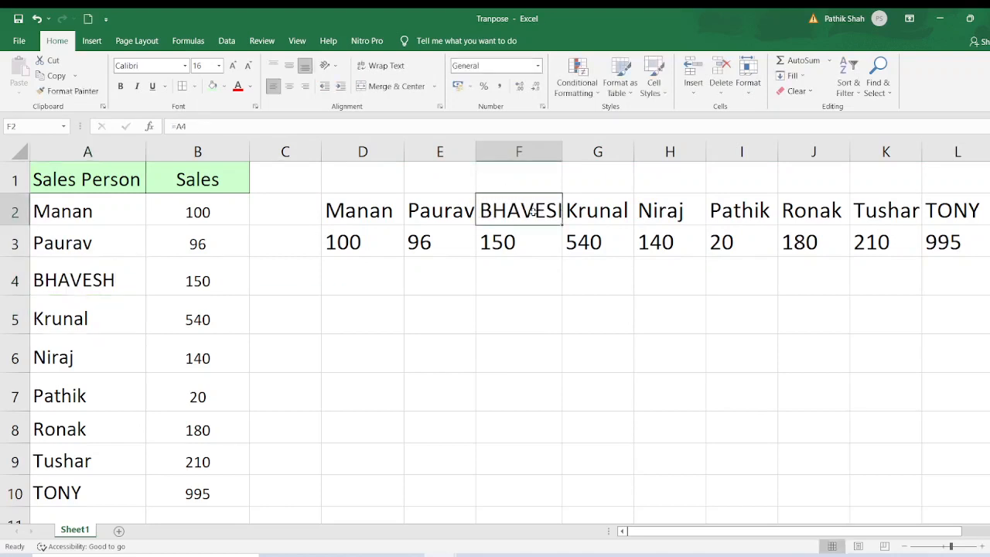